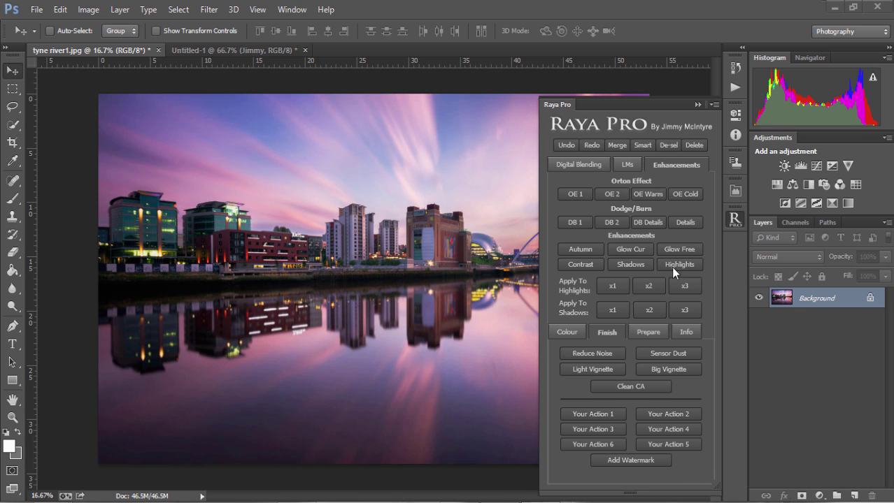
Expand the Your Action set in the Actions panel and select Your Action 1.
{"action": "left_click", "coordinate": [731, 86]}
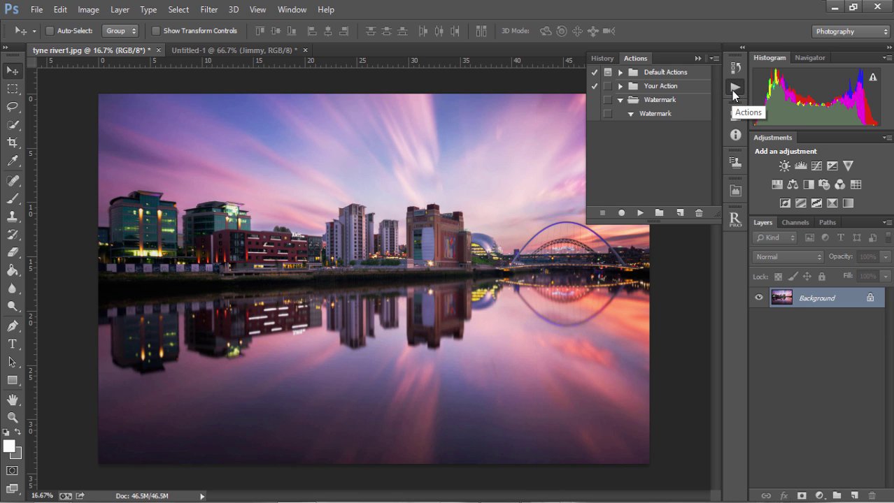
{"action": "left_click", "coordinate": [664, 86]}
{"action": "left_click", "coordinate": [661, 114]}
{"action": "left_click", "coordinate": [660, 89]}
{"action": "left_click", "coordinate": [620, 87]}
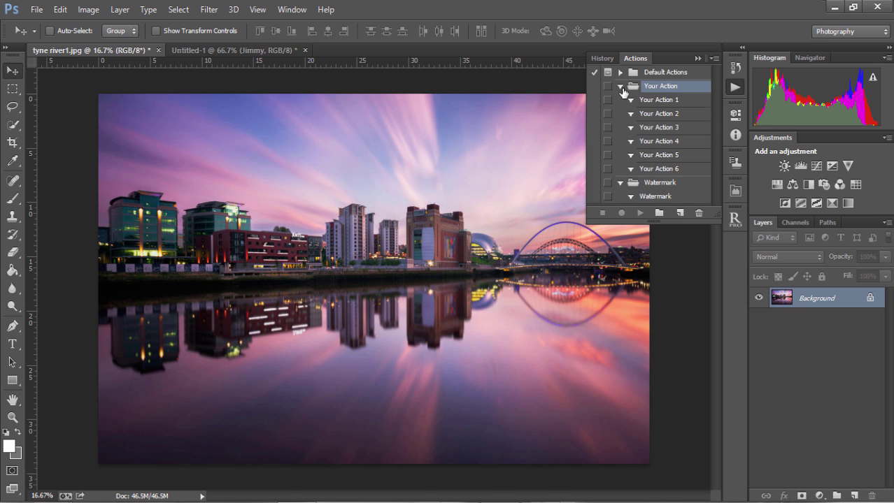
{"action": "left_click", "coordinate": [659, 104]}
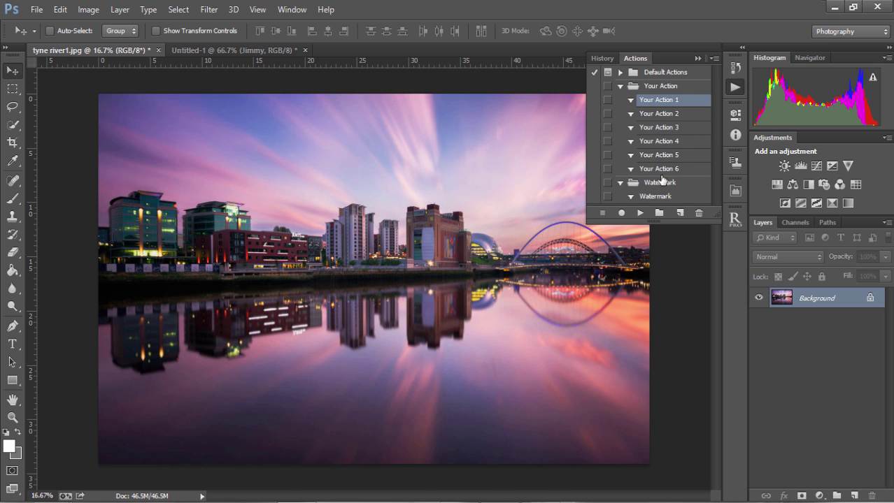
Record a Curves layer with an adjusted curve and a Hue/Saturation layer into Your Action 1.
{"action": "left_click", "coordinate": [621, 212]}
{"action": "left_click", "coordinate": [817, 168]}
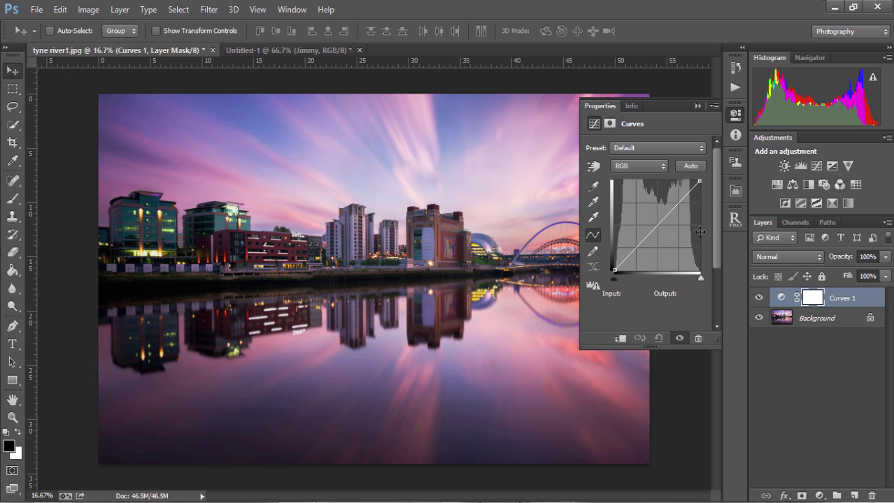
{"action": "left_click_drag", "start_coordinate": [675, 207], "coordinate": [675, 190]}
{"action": "left_click_drag", "start_coordinate": [638, 231], "coordinate": [589, 218]}
{"action": "left_click", "coordinate": [775, 185]}
Stop recording Your Action 1 and add Curves 1 to the layer selection.
{"action": "left_click", "coordinate": [698, 106]}
{"action": "left_click", "coordinate": [734, 88]}
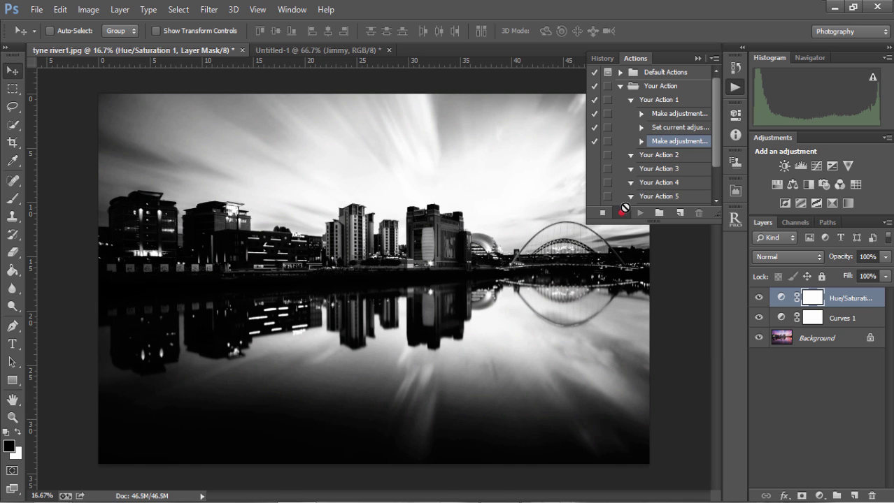
{"action": "left_click", "coordinate": [601, 212]}
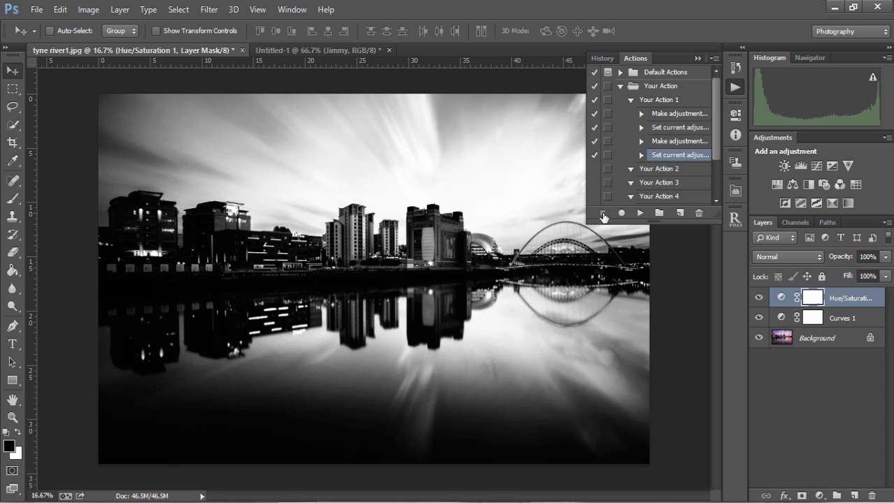
{"action": "left_click", "coordinate": [849, 321], "text": "shift"}
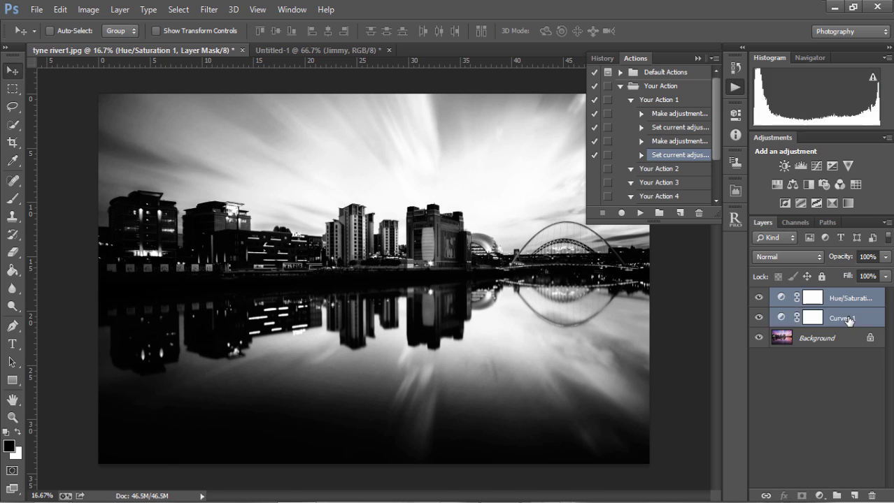
Delete both adjustment layers and run Your Action 1 from the Raya Pro panel.
{"action": "key", "text": "Delete"}
{"action": "left_click", "coordinate": [736, 221]}
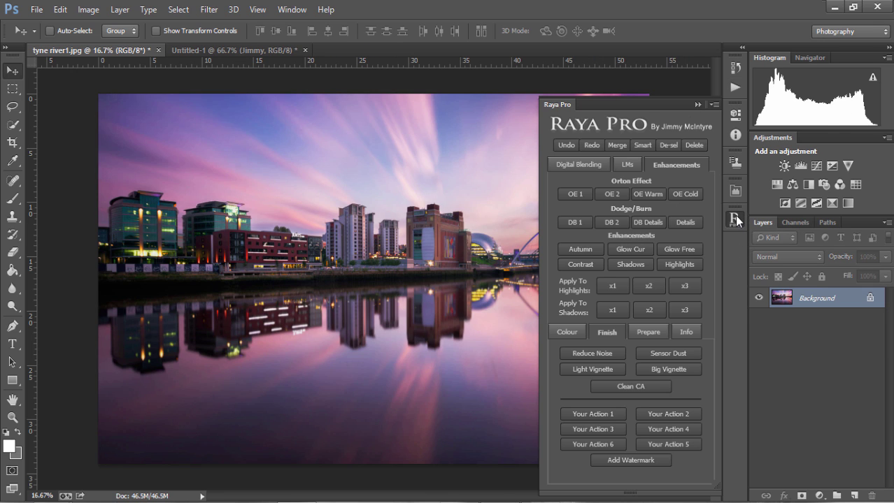
{"action": "left_click", "coordinate": [732, 91]}
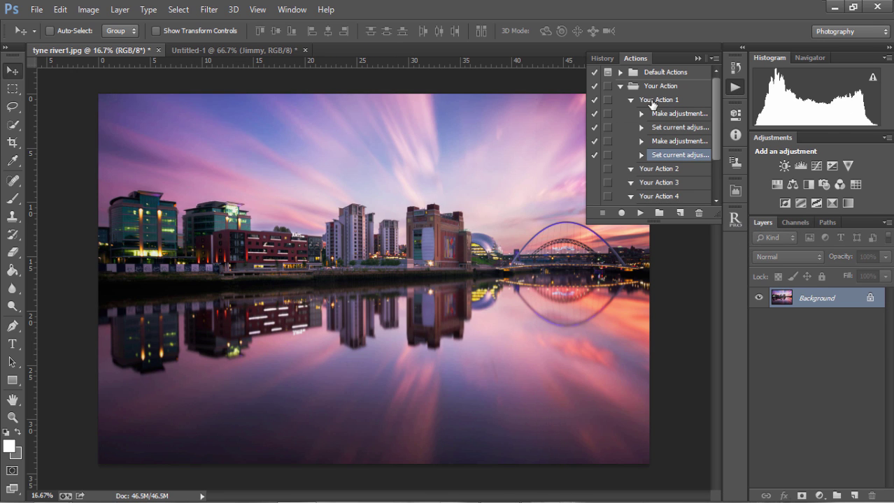
{"action": "left_click", "coordinate": [734, 221]}
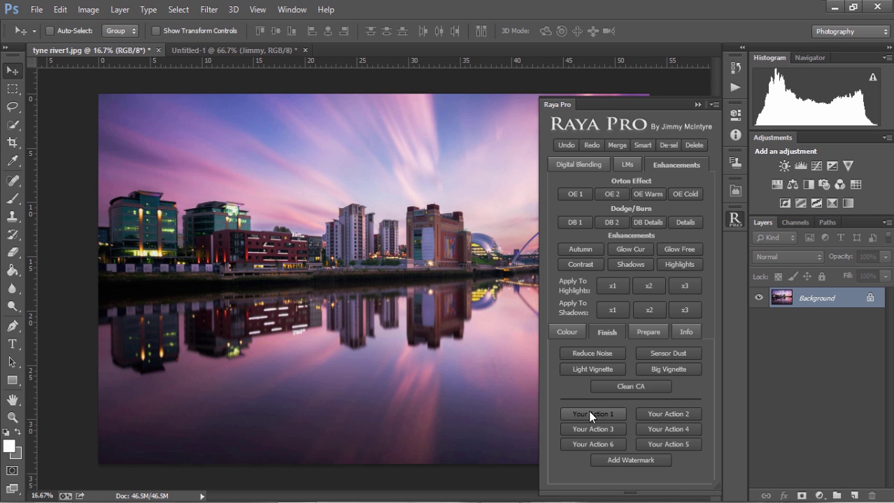
{"action": "left_click", "coordinate": [589, 414]}
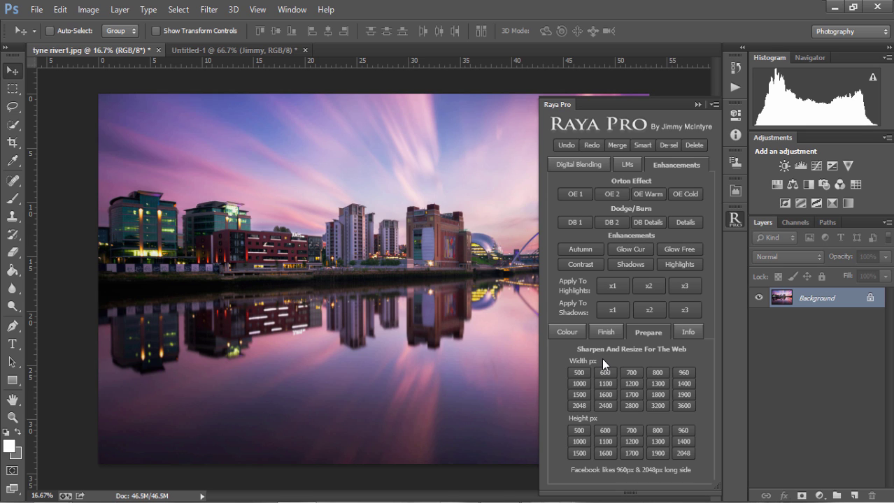
Switch the Raya Pro panel to its Finish section.
{"action": "left_click", "coordinate": [607, 333]}
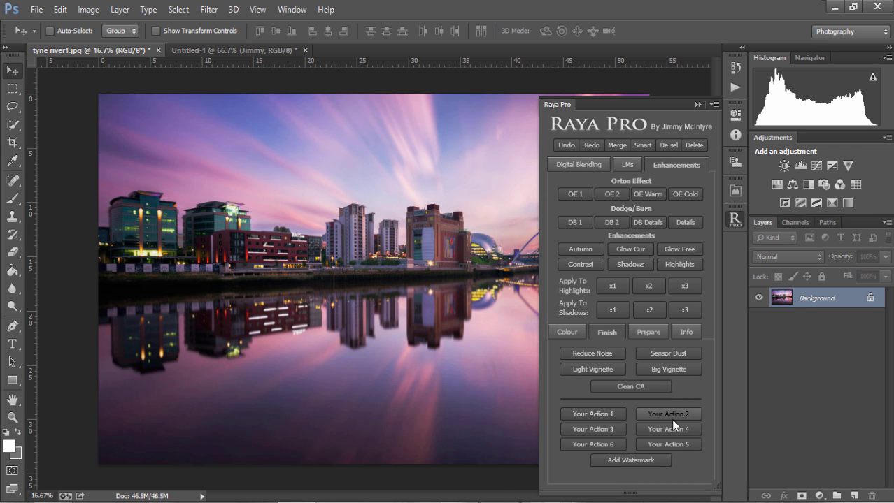
Collapse Your Action 1, select Your Action 2, add a Levels layer and start recording.
{"action": "left_click", "coordinate": [735, 86]}
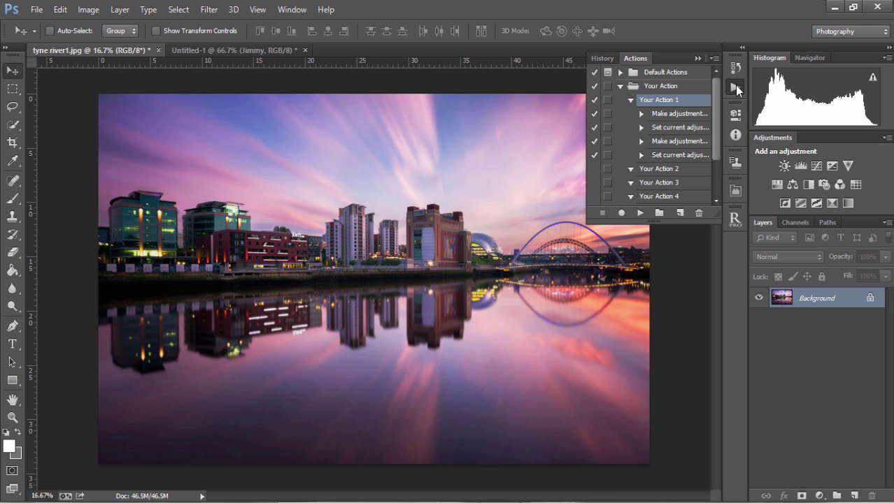
{"action": "left_click", "coordinate": [631, 100]}
{"action": "left_click", "coordinate": [631, 114]}
{"action": "left_click", "coordinate": [656, 117]}
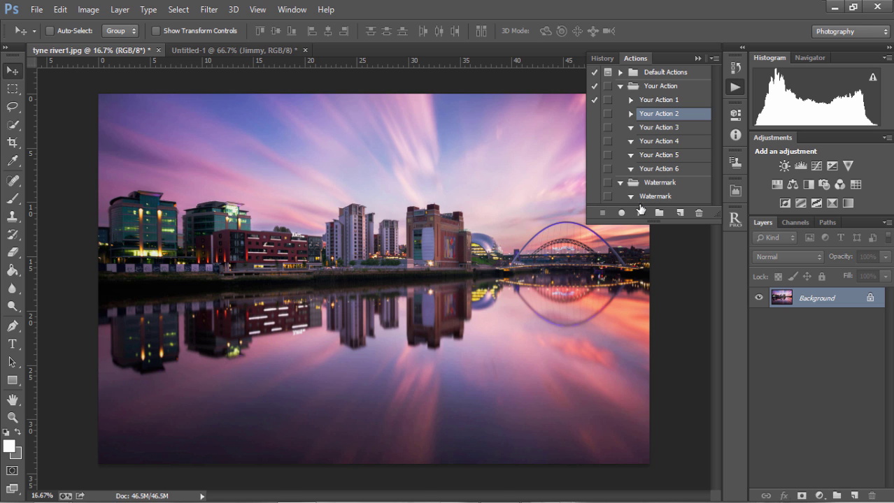
{"action": "left_click", "coordinate": [800, 166]}
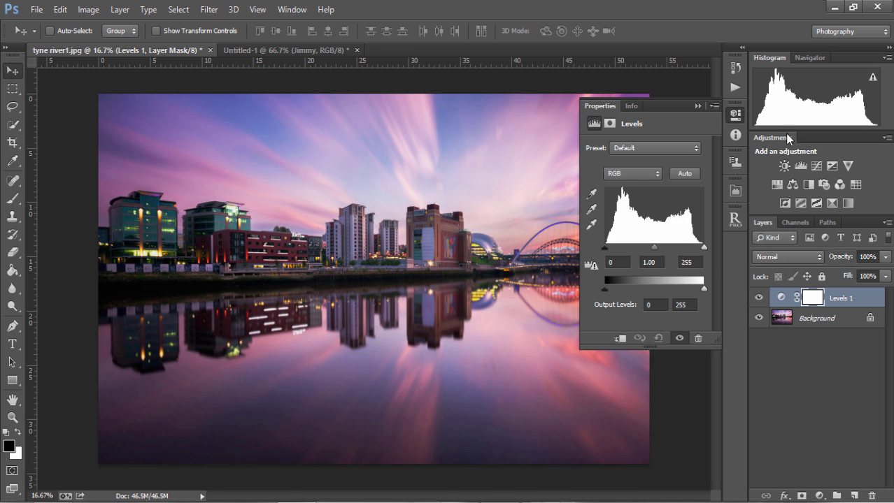
{"action": "left_click", "coordinate": [736, 88]}
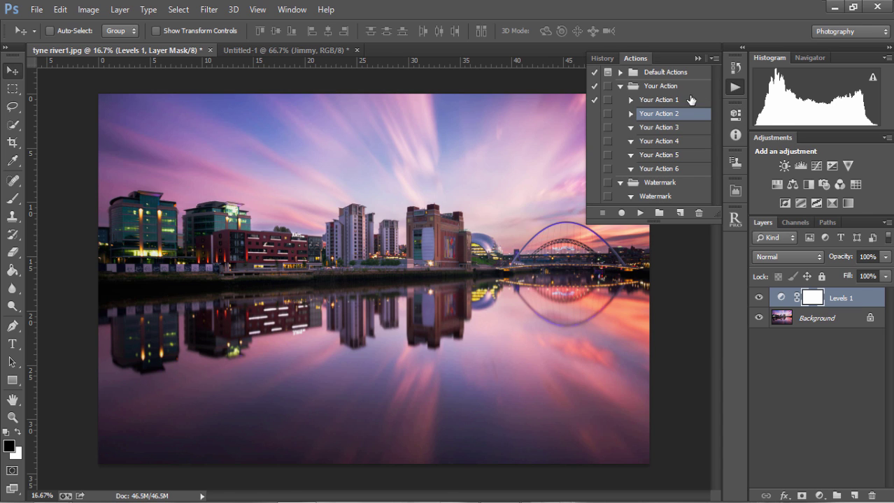
{"action": "left_click", "coordinate": [620, 213]}
Duplicate the image as a new flattened document named 'Sharp'.
{"action": "left_click", "coordinate": [88, 10]}
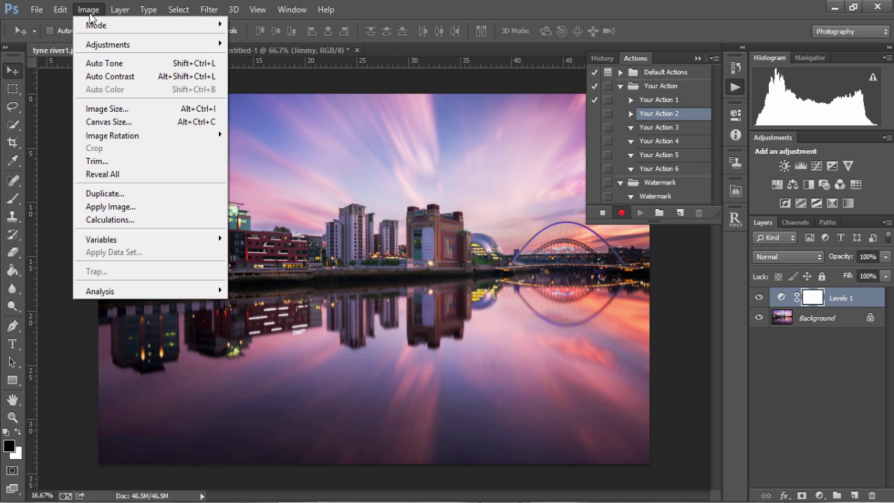
{"action": "left_click", "coordinate": [112, 194]}
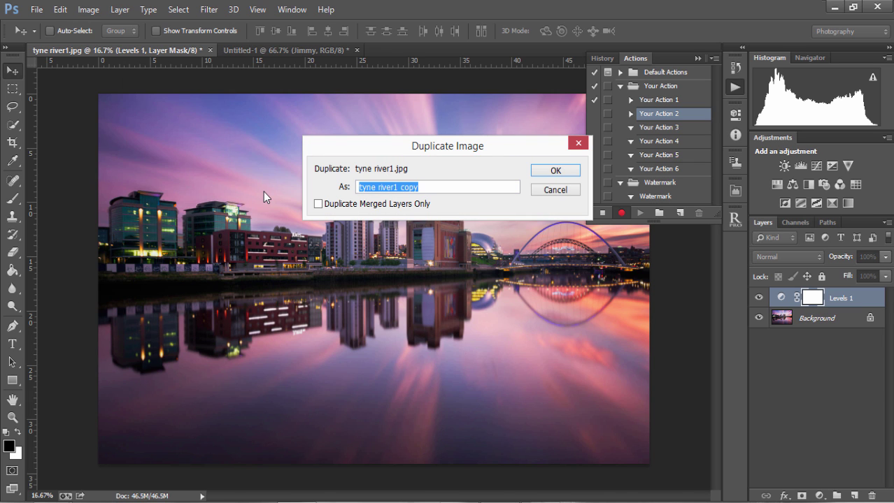
{"action": "type", "text": "Sharp"}
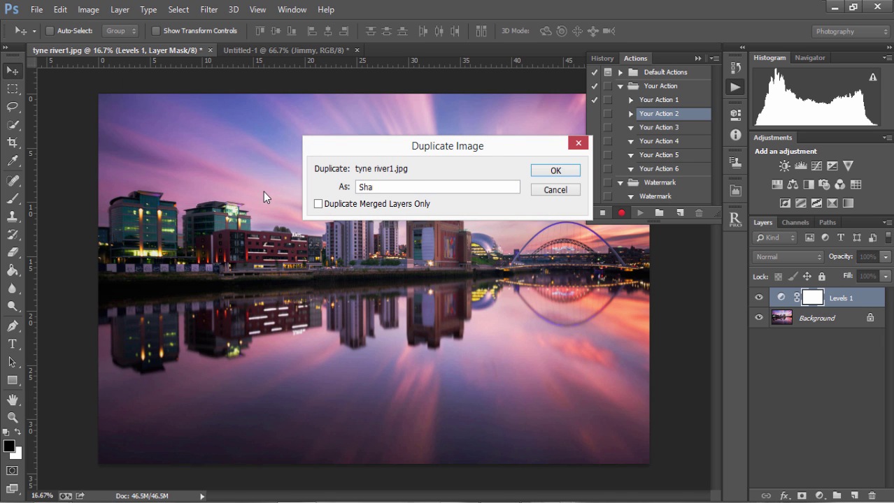
{"action": "left_click", "coordinate": [543, 173]}
{"action": "left_click", "coordinate": [120, 9]}
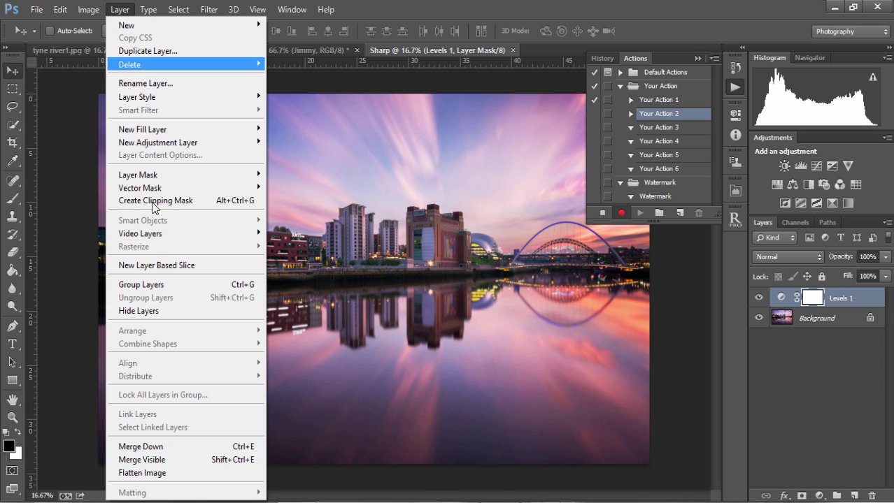
{"action": "left_click", "coordinate": [167, 479]}
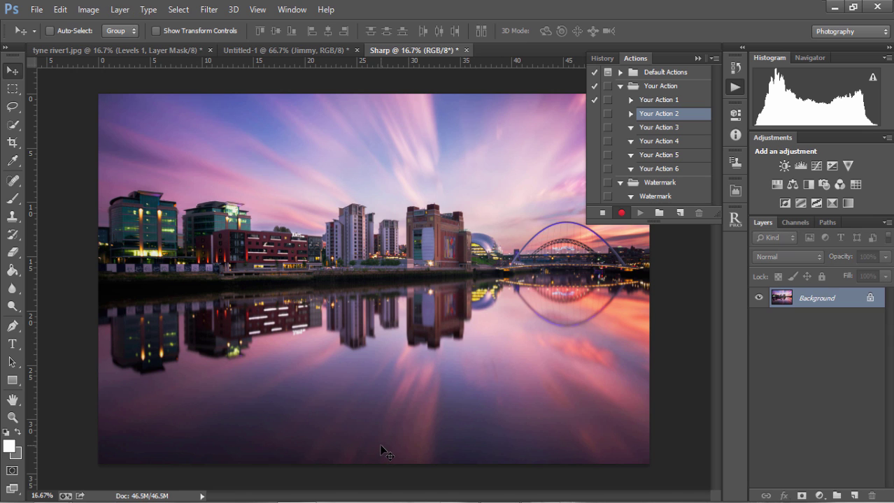
Bring up Image Size for the Sharp document, then switch to Windows Calculator.
{"action": "left_click", "coordinate": [88, 10]}
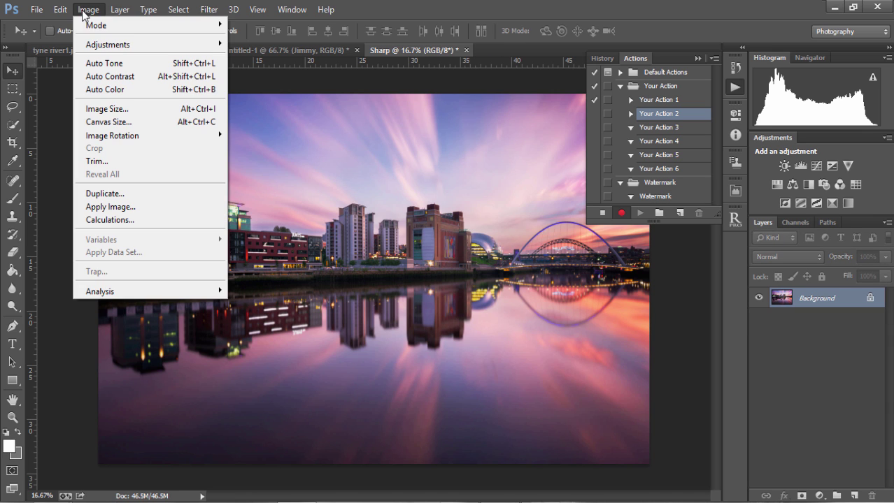
{"action": "left_click", "coordinate": [97, 110]}
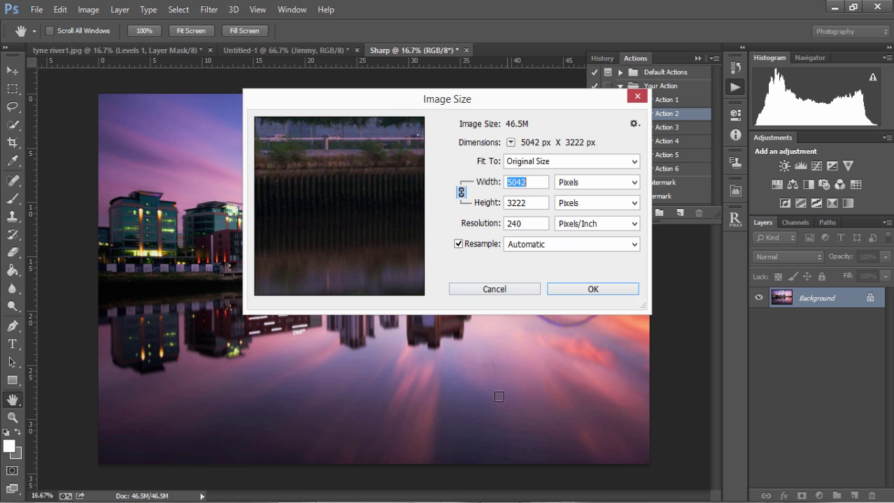
{"action": "key", "text": "alt+Tab"}
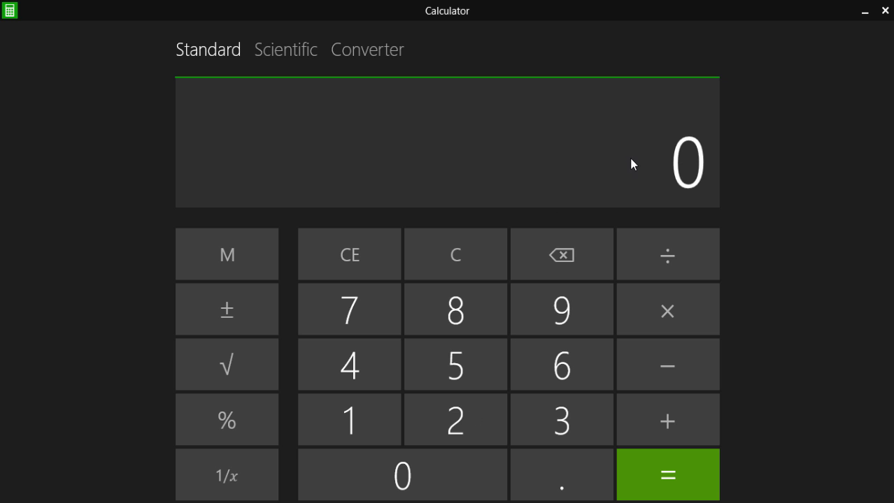
Compute 1850 × 1.67 in Calculator, giving 3,089.5.
{"action": "left_click", "coordinate": [385, 409]}
{"action": "left_click", "coordinate": [443, 310]}
{"action": "left_click", "coordinate": [452, 359]}
{"action": "left_click", "coordinate": [439, 480]}
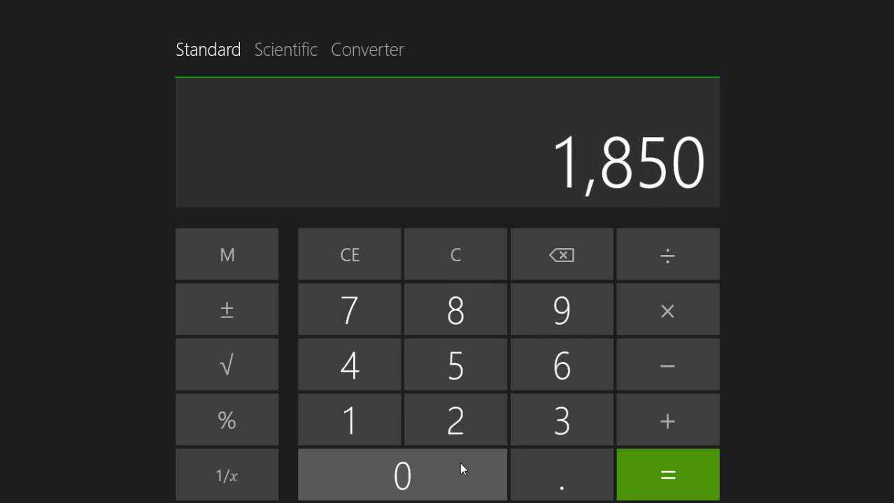
{"action": "left_click", "coordinate": [670, 318]}
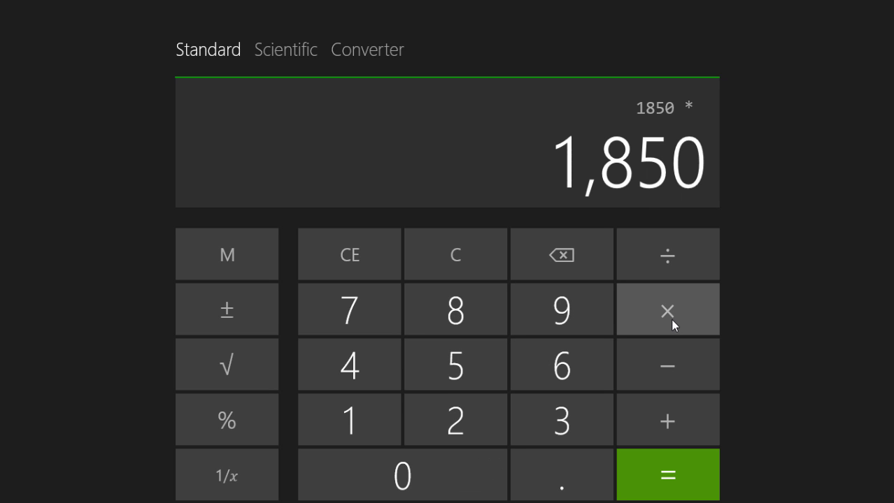
{"action": "left_click", "coordinate": [372, 419]}
{"action": "left_click", "coordinate": [551, 475]}
{"action": "left_click", "coordinate": [548, 362]}
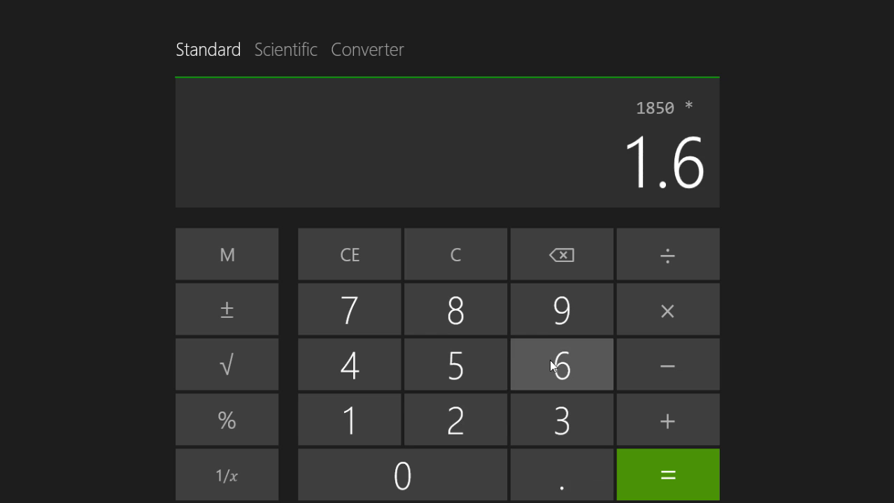
{"action": "left_click", "coordinate": [356, 316]}
{"action": "left_click", "coordinate": [644, 473]}
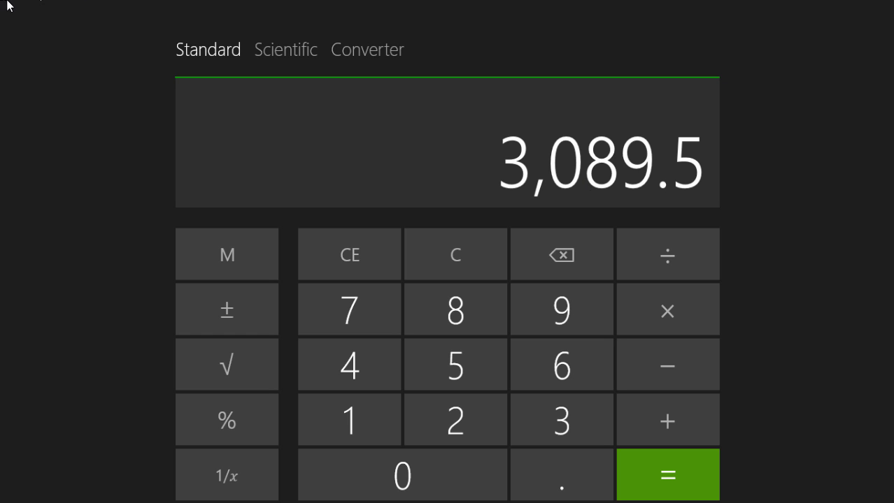
Resize the Sharp image to 3089 px wide with Bicubic (smooth gradients) resampling.
{"action": "left_click", "coordinate": [18, 20]}
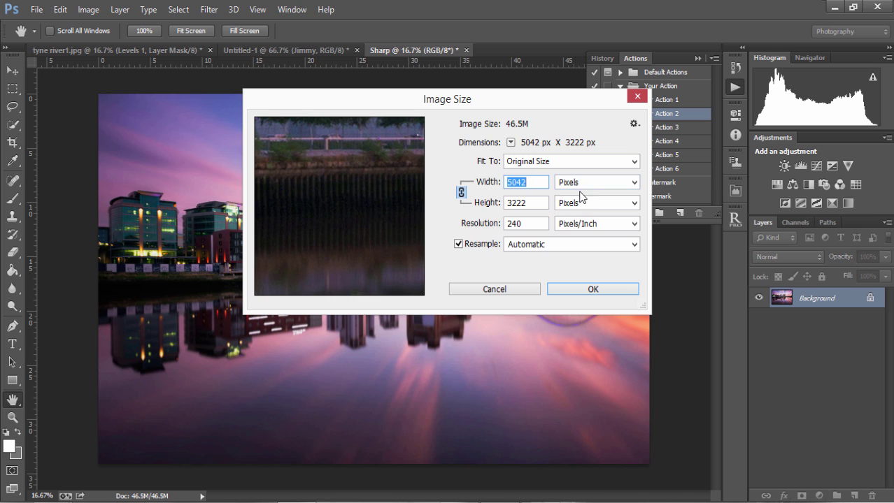
{"action": "type", "text": "3089"}
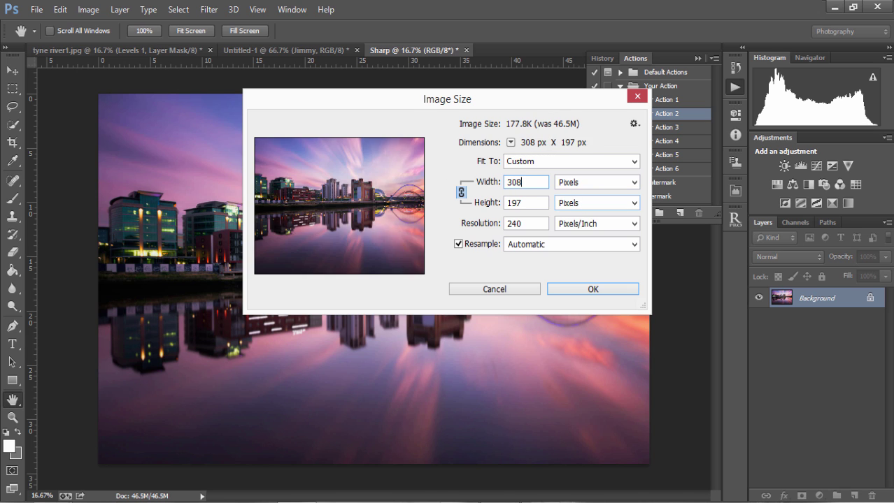
{"action": "left_click", "coordinate": [584, 245]}
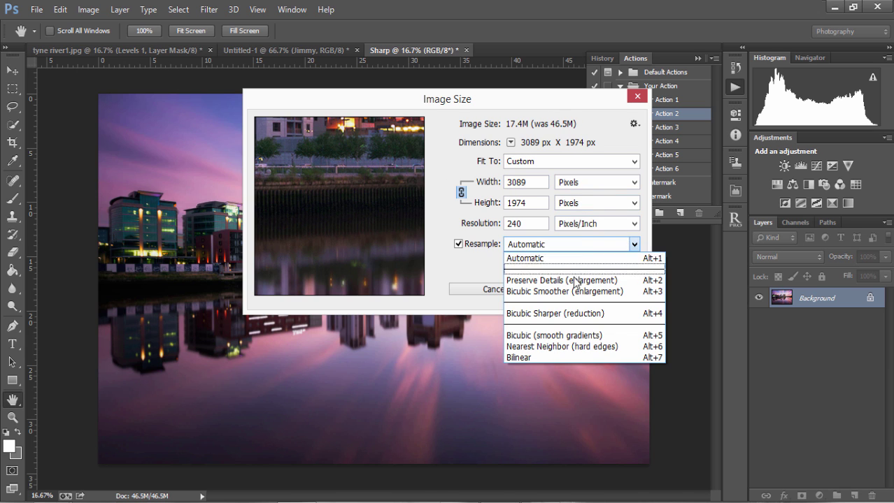
{"action": "left_click", "coordinate": [537, 337]}
{"action": "key", "text": "Return"}
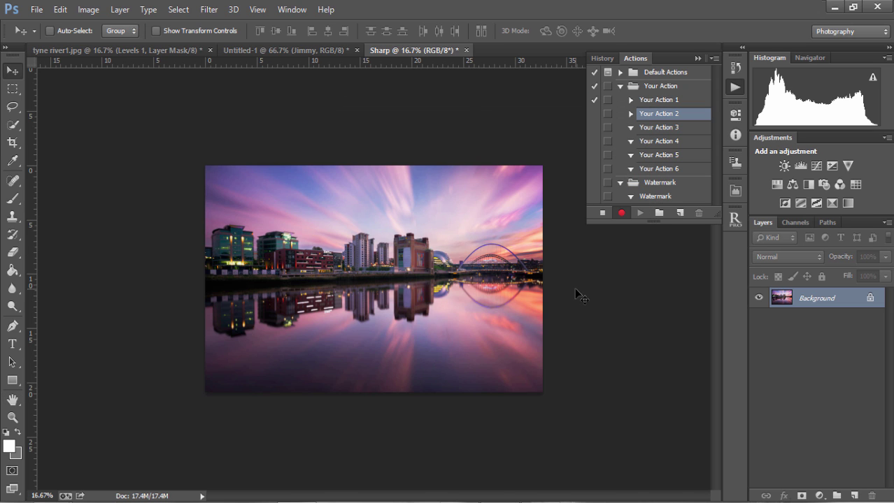
Apply the Sharpen filter and duplicate the photo onto a new layer at 50% opacity.
{"action": "left_click", "coordinate": [14, 418]}
{"action": "key", "text": "ctrl+0"}
{"action": "left_click", "coordinate": [208, 9]}
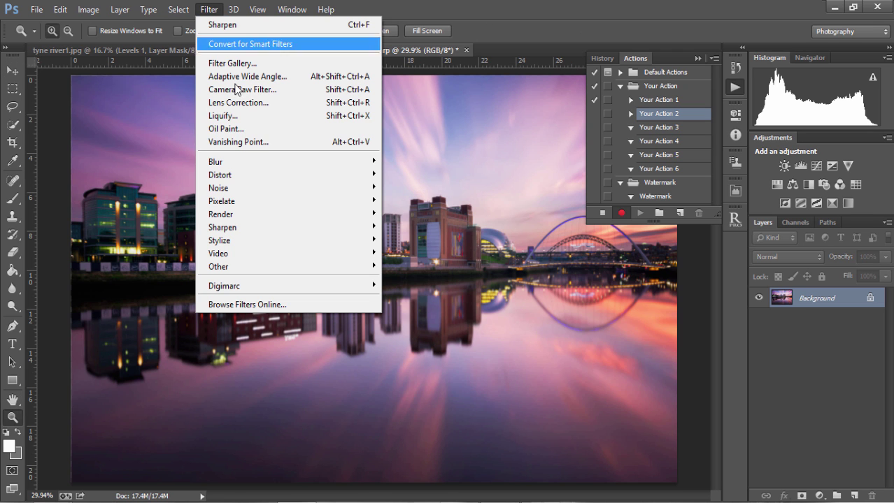
{"action": "mouse_move", "coordinate": [365, 227]}
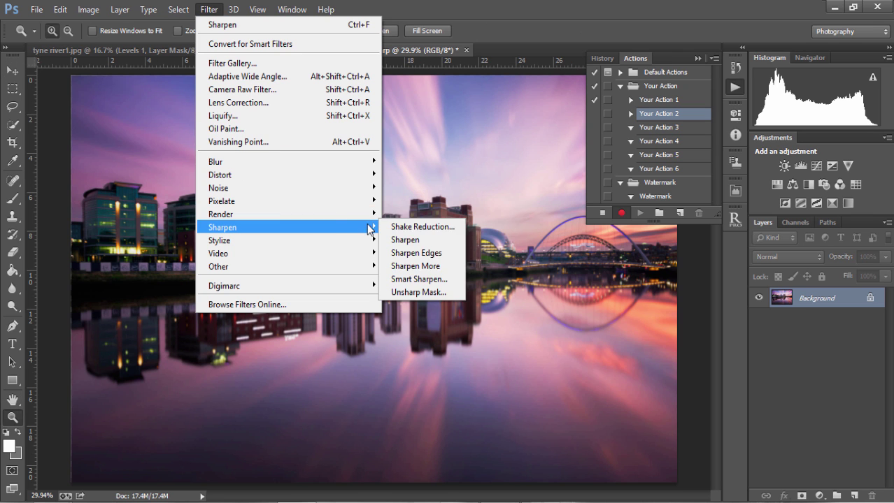
{"action": "left_click", "coordinate": [405, 240]}
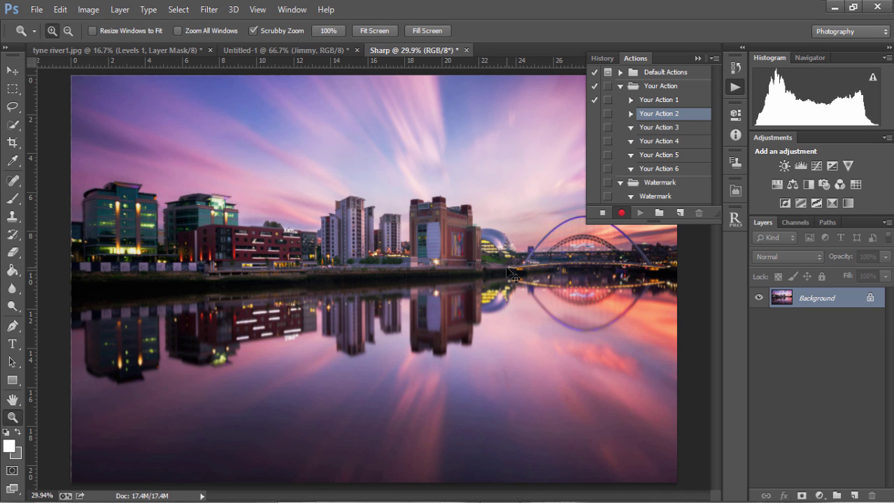
{"action": "key", "text": "ctrl+j"}
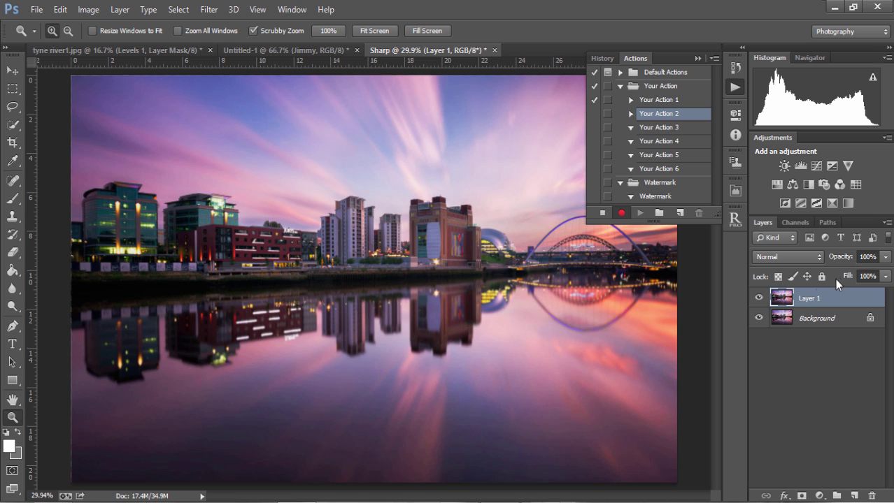
{"action": "key", "text": "5"}
Shrink the image to 1850 pixels wide in Image Size.
{"action": "left_click", "coordinate": [88, 9]}
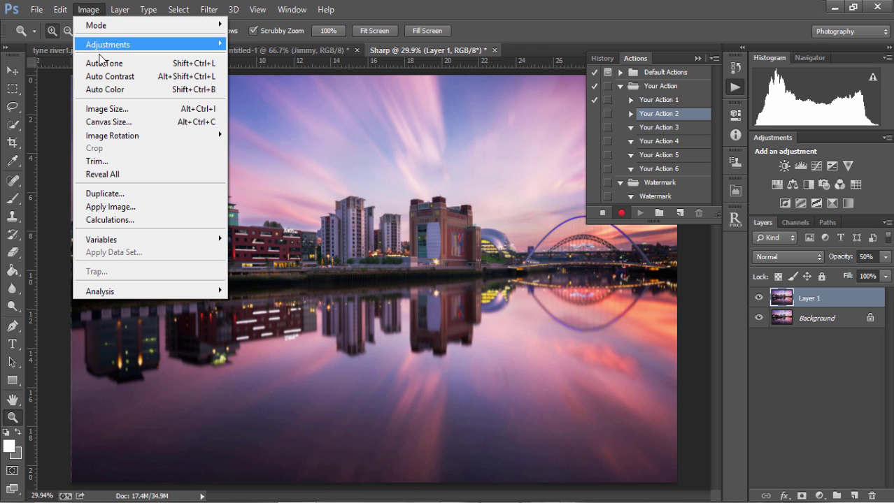
{"action": "left_click", "coordinate": [103, 109]}
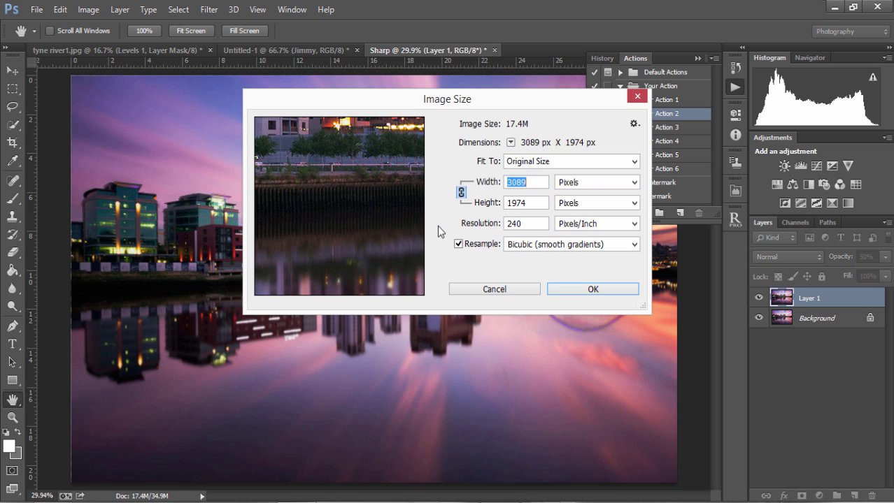
{"action": "type", "text": "185"}
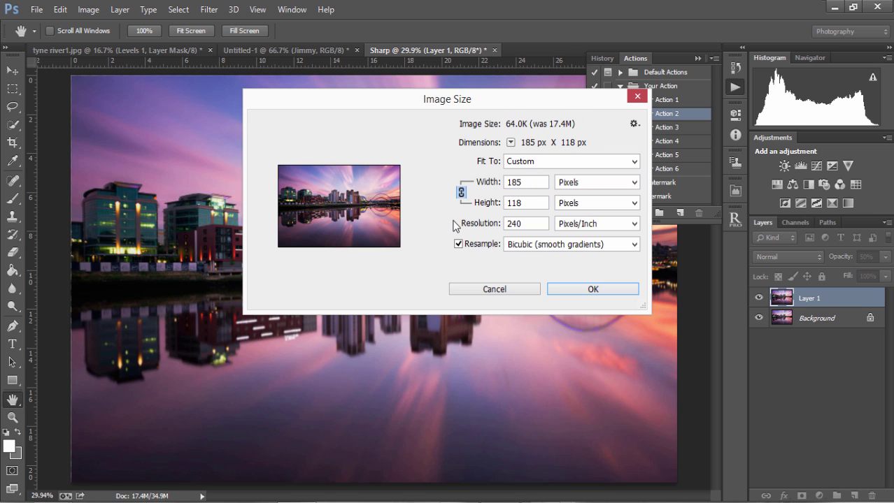
{"action": "type", "text": "0"}
{"action": "left_click", "coordinate": [589, 289]}
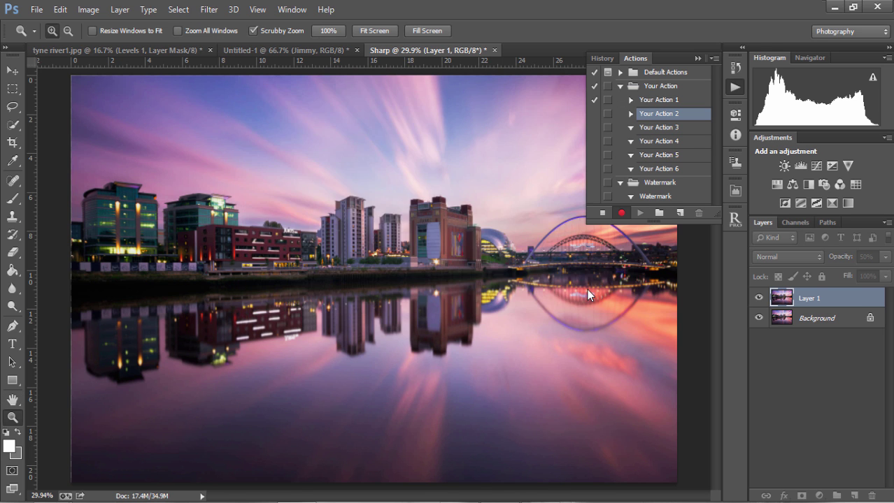
Compare Layer 1 at actual pixels and lower its opacity to 60%.
{"action": "key", "text": "ctrl+plus"}
{"action": "key", "text": "ctrl+plus"}
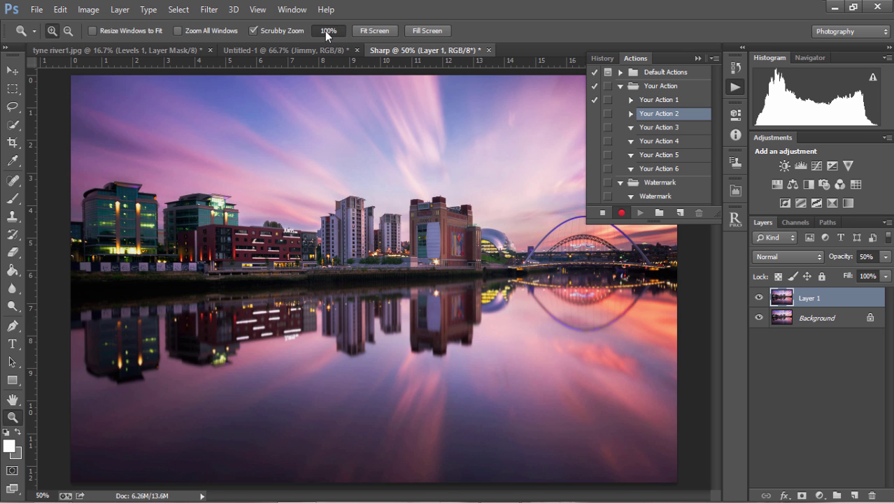
{"action": "left_click", "coordinate": [324, 31]}
{"action": "left_click", "coordinate": [758, 297]}
{"action": "left_click", "coordinate": [760, 300]}
{"action": "left_click", "coordinate": [871, 257]}
{"action": "key", "text": "Return"}
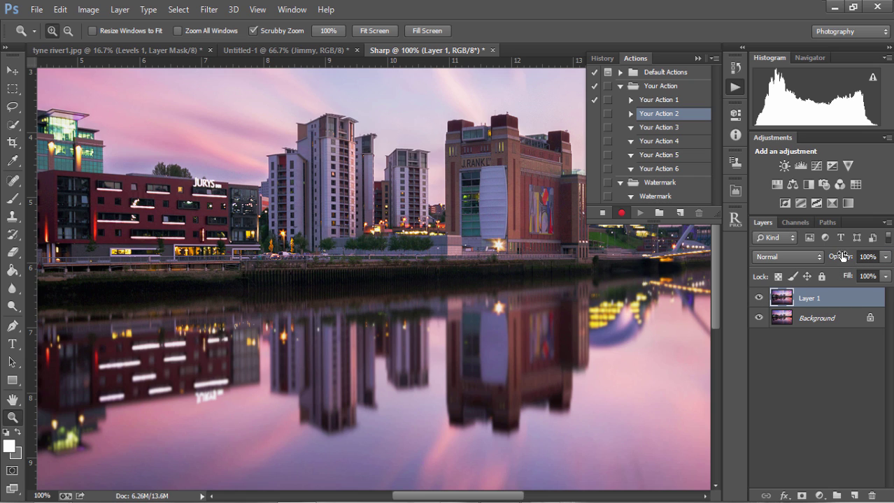
{"action": "left_click_drag", "start_coordinate": [842, 256], "coordinate": [814, 257]}
{"action": "left_click", "coordinate": [373, 31]}
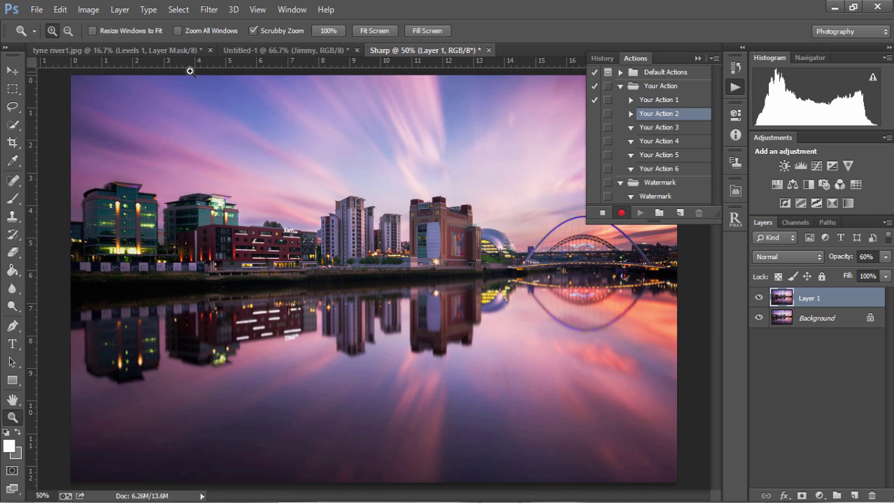
Convert the image to the sRGB IEC61966-2.1 profile and stop recording Your Action 2.
{"action": "left_click", "coordinate": [60, 10]}
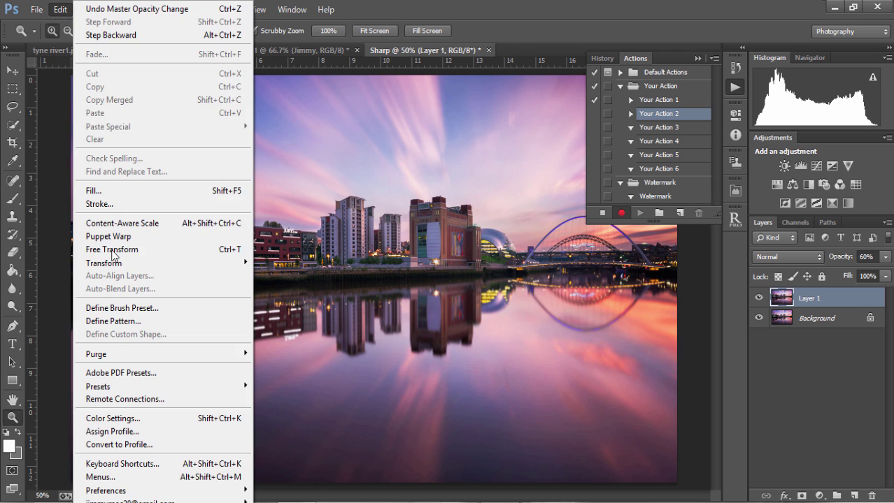
{"action": "left_click", "coordinate": [112, 438]}
{"action": "left_click", "coordinate": [342, 180]}
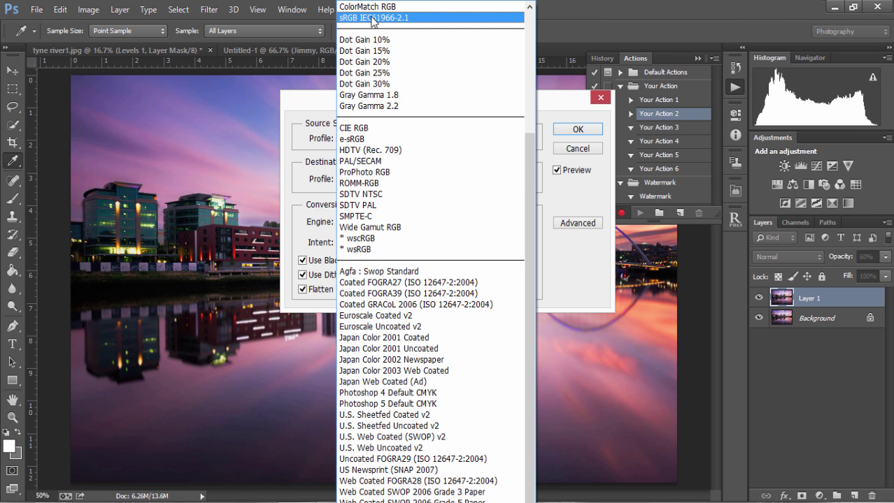
{"action": "left_click", "coordinate": [372, 18]}
{"action": "left_click", "coordinate": [586, 133]}
{"action": "key", "text": "z"}
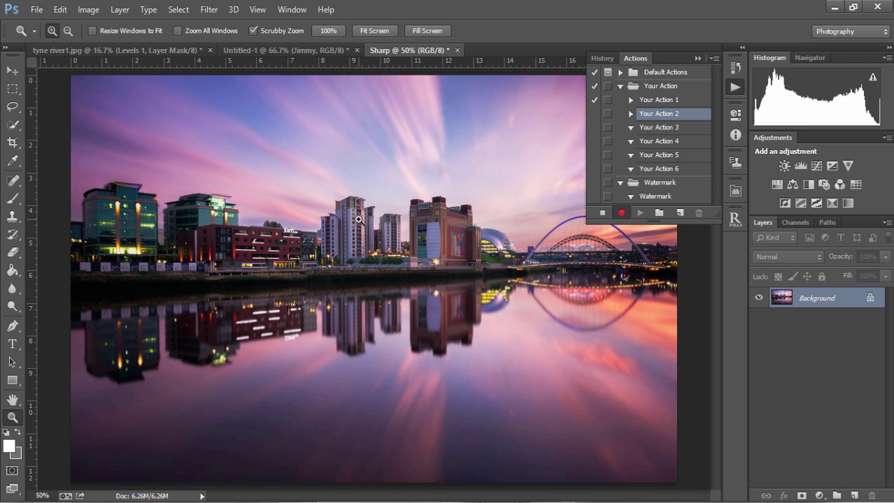
{"action": "left_click", "coordinate": [602, 212]}
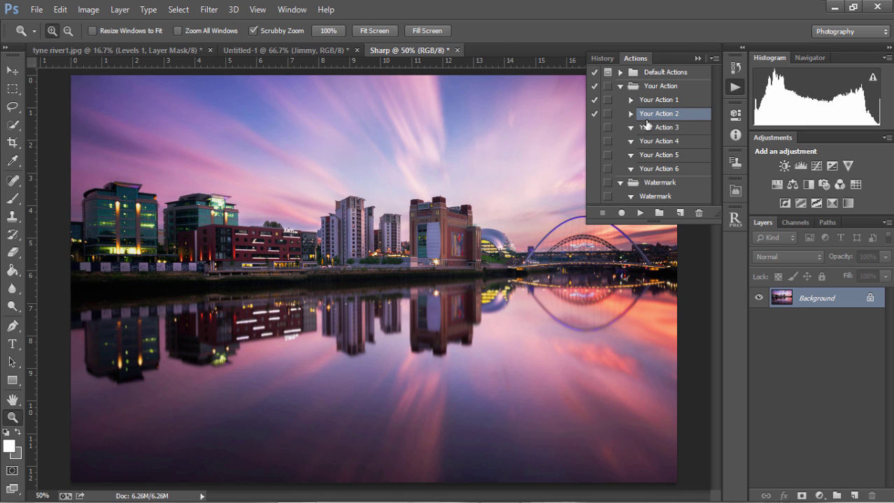
Close the Sharp document without saving and run Your Action 2 from Raya Pro.
{"action": "left_click", "coordinate": [456, 50]}
{"action": "left_click", "coordinate": [461, 199]}
{"action": "left_click", "coordinate": [733, 220]}
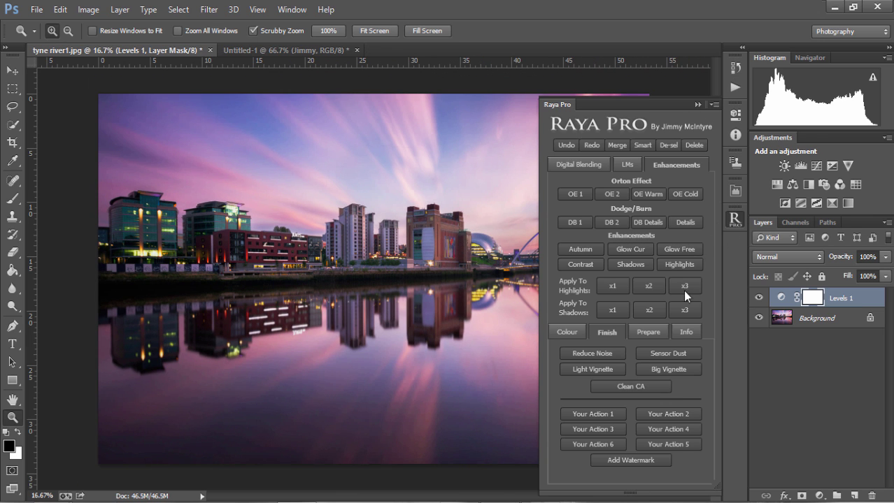
{"action": "left_click", "coordinate": [675, 413]}
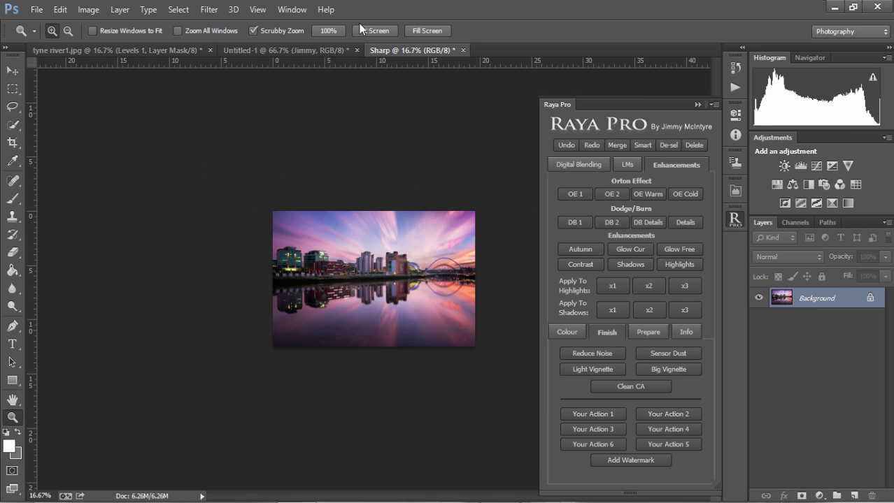
Check the sharpened copy at actual pixels and fit view, close it, then reopen Raya Pro.
{"action": "left_click", "coordinate": [329, 31]}
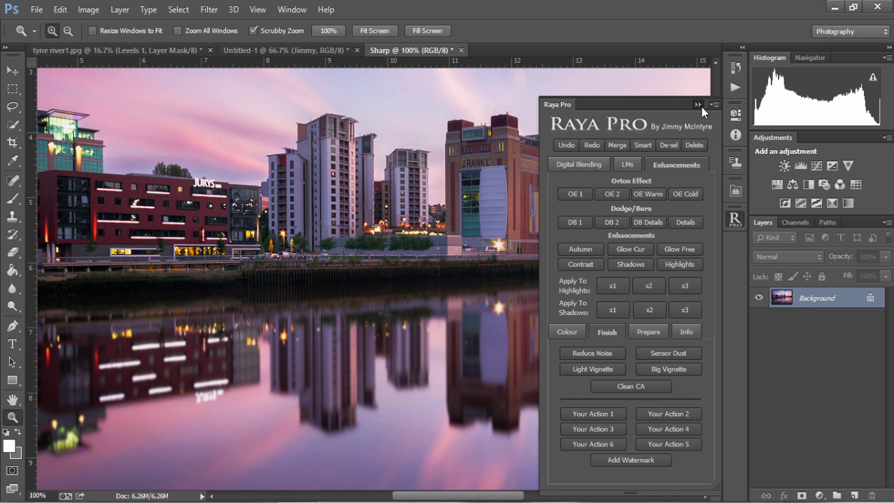
{"action": "left_click", "coordinate": [697, 104]}
{"action": "left_click", "coordinate": [390, 30]}
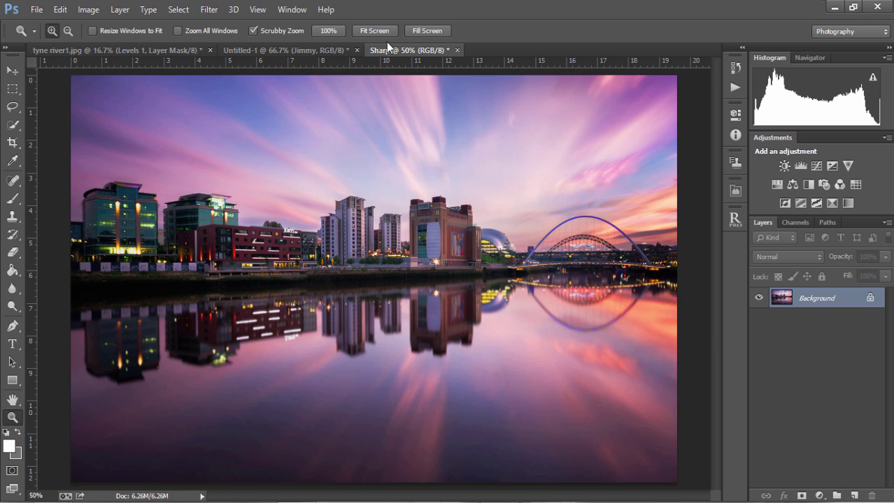
{"action": "key", "text": "ctrl+w"}
{"action": "left_click", "coordinate": [733, 220]}
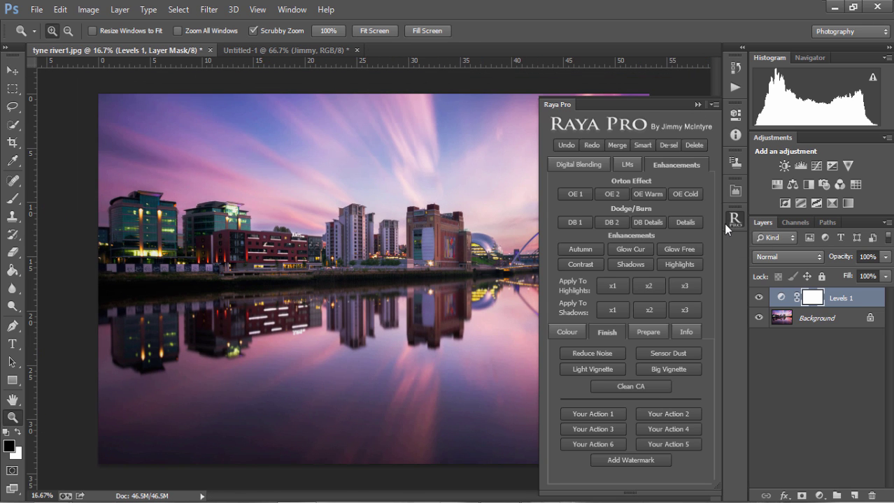
Generate the JIMMY watermark, save it as watermark.psd on the Desktop, and return to tyne river1.jpg.
{"action": "left_click", "coordinate": [631, 461]}
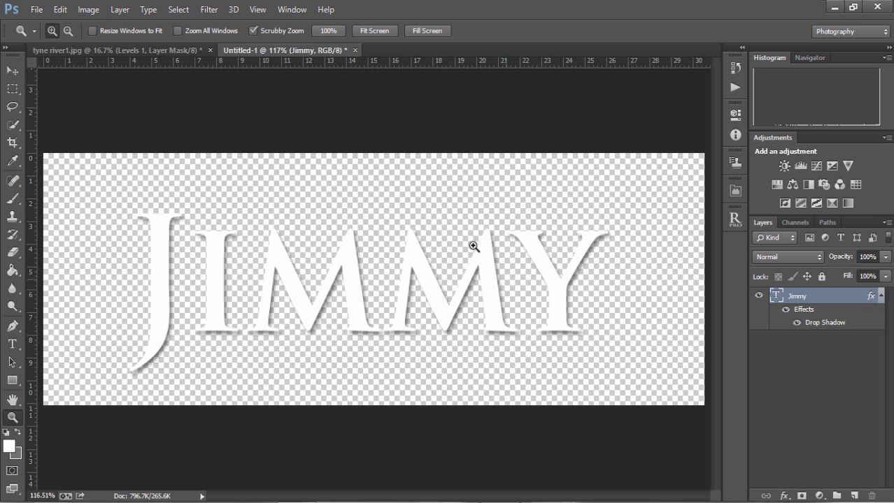
{"action": "left_click", "coordinate": [37, 9]}
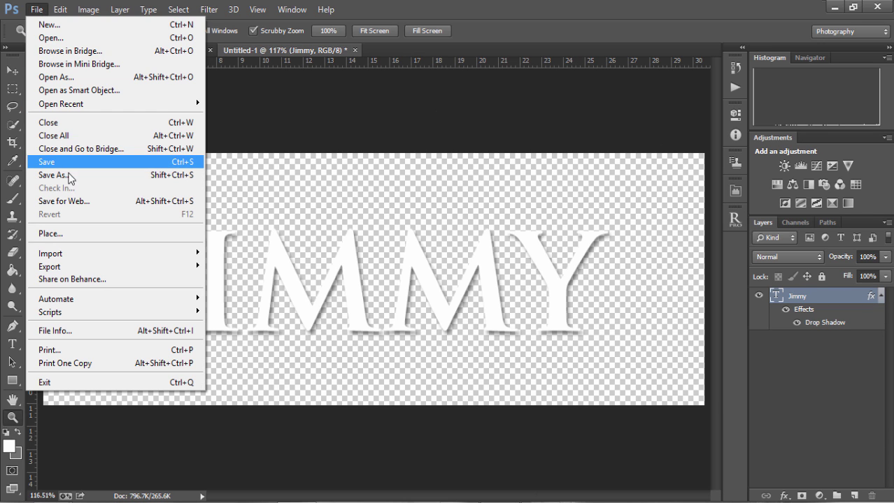
{"action": "left_click", "coordinate": [70, 176]}
{"action": "left_click", "coordinate": [55, 113]}
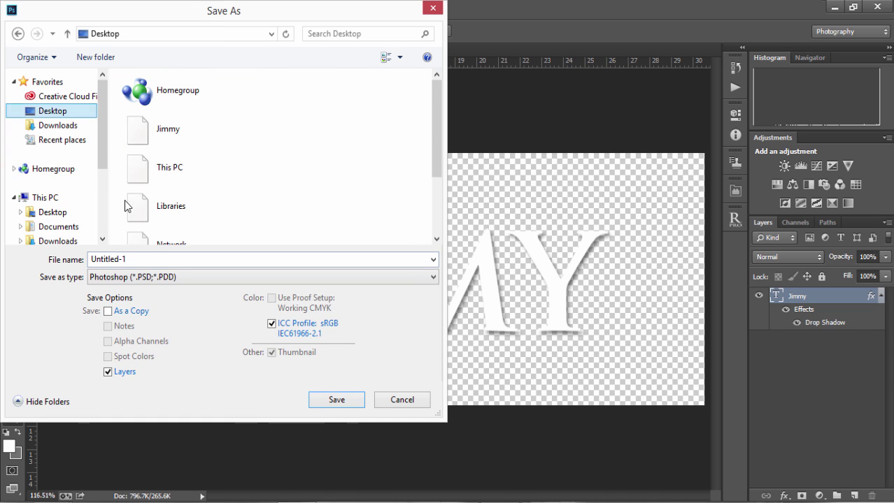
{"action": "left_click", "coordinate": [190, 255]}
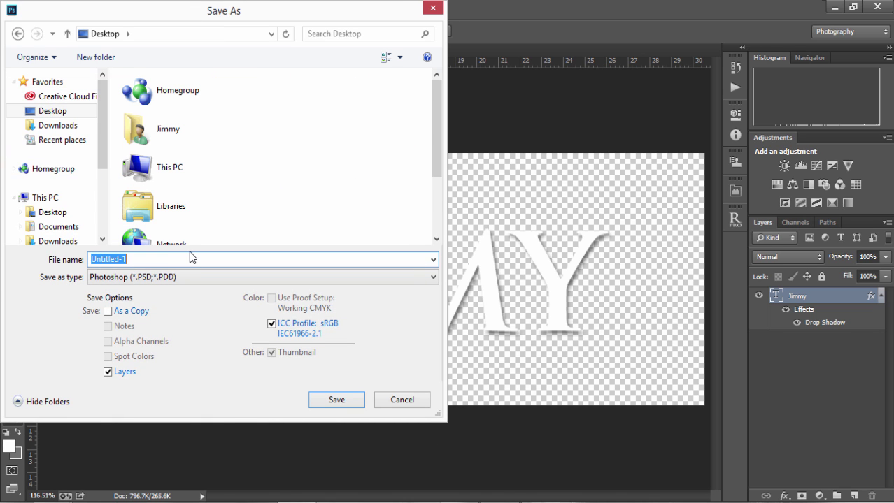
{"action": "type", "text": "watermark"}
{"action": "key", "text": "Return"}
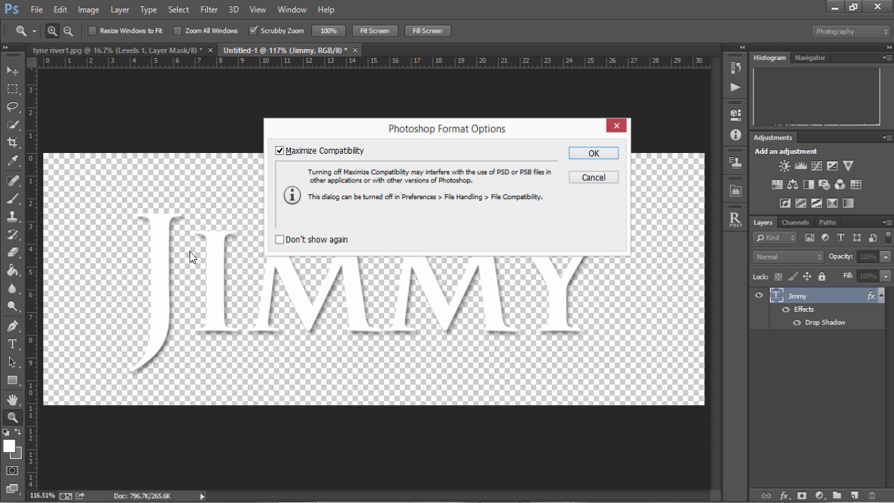
{"action": "left_click", "coordinate": [579, 158]}
{"action": "left_click", "coordinate": [175, 49]}
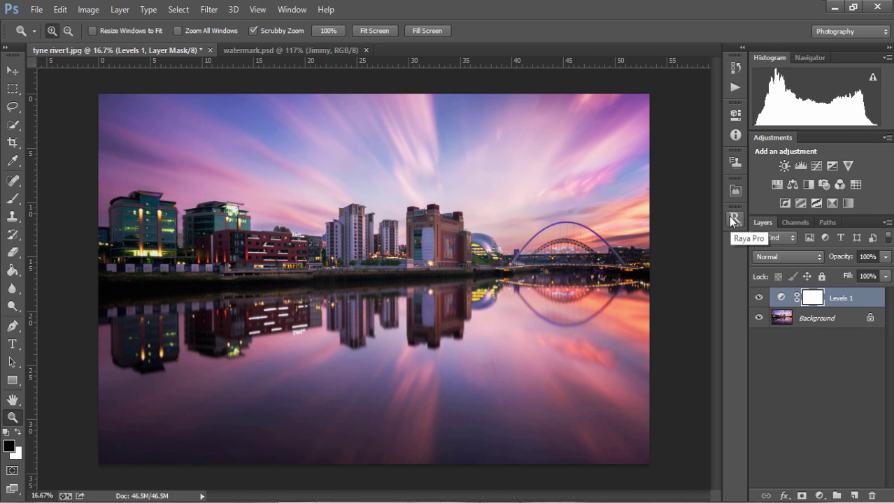
Start recording into the Watermark action in the Actions panel.
{"action": "left_click", "coordinate": [734, 85]}
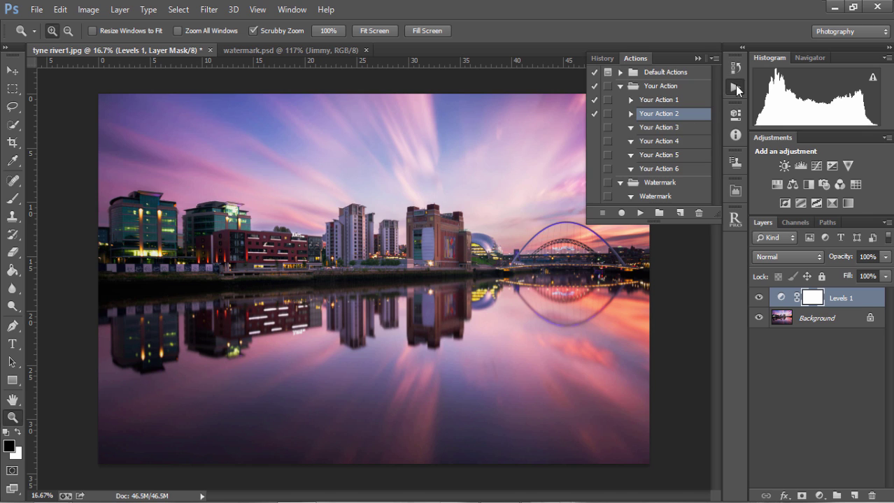
{"action": "left_click", "coordinate": [619, 86]}
{"action": "left_click", "coordinate": [649, 114]}
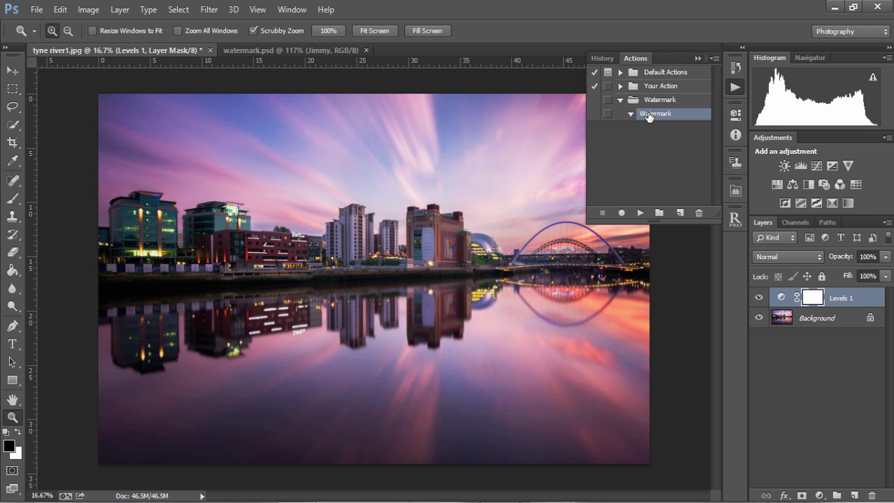
{"action": "left_click", "coordinate": [620, 213]}
Place watermark.psd into the photo, scaled down to about 36-40%, and commit it.
{"action": "left_click", "coordinate": [39, 10]}
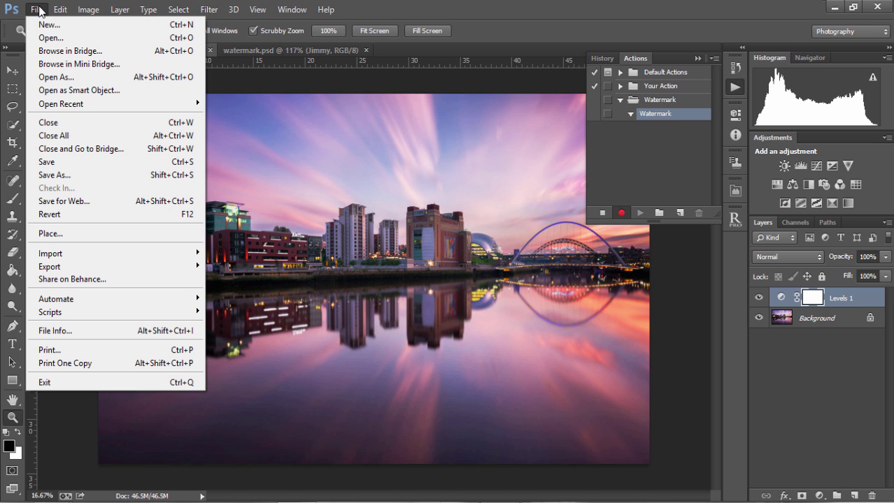
{"action": "left_click", "coordinate": [80, 240]}
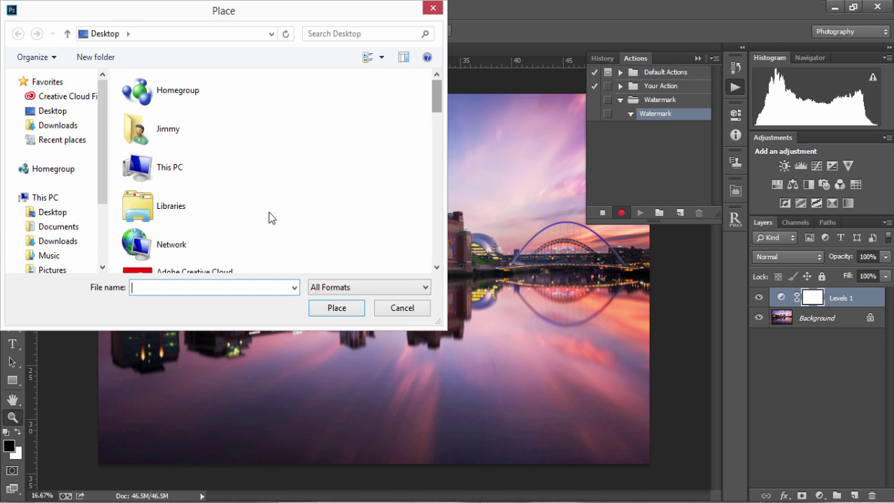
{"action": "type", "text": "wa"}
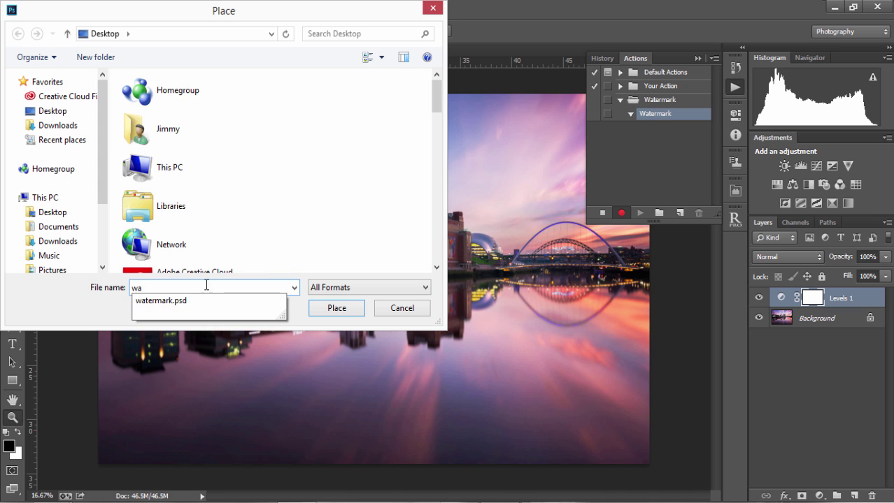
{"action": "left_click", "coordinate": [200, 298]}
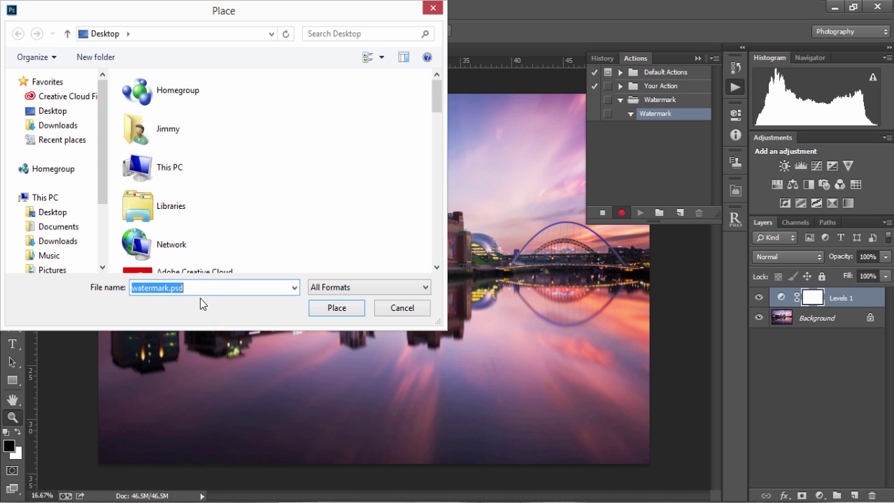
{"action": "left_click", "coordinate": [316, 307]}
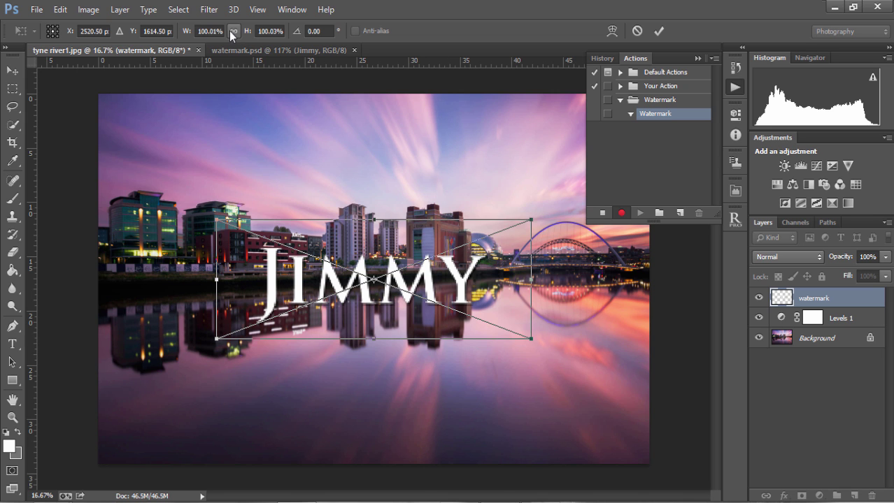
{"action": "left_click_drag", "start_coordinate": [531, 218], "coordinate": [330, 296]}
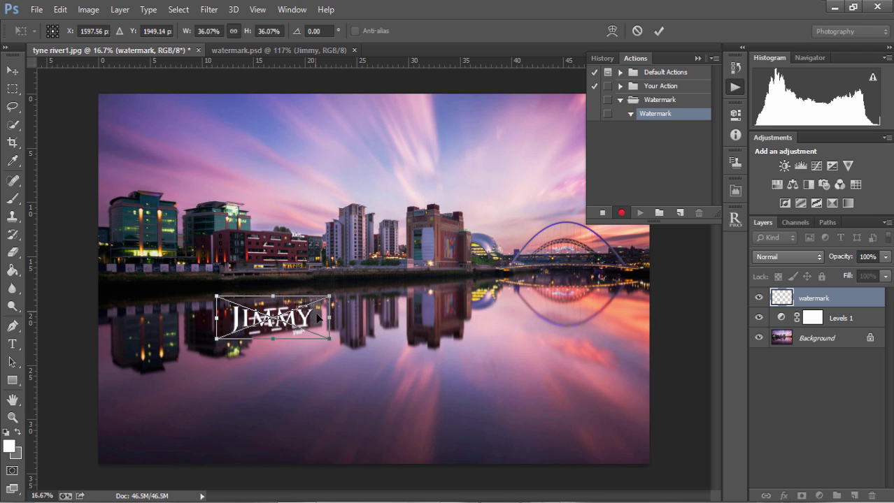
{"action": "left_click", "coordinate": [657, 32]}
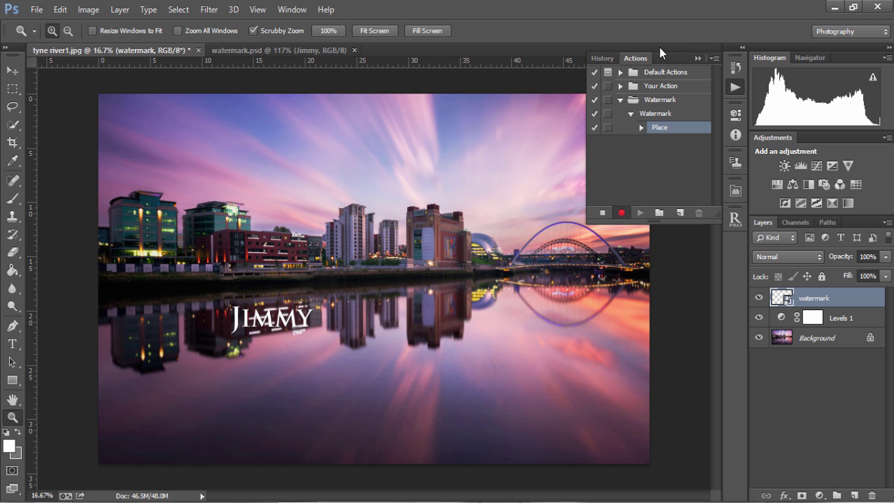
Select all, align JIMMY to the bottom and left edges, then stop recording.
{"action": "key", "text": "ctrl+a"}
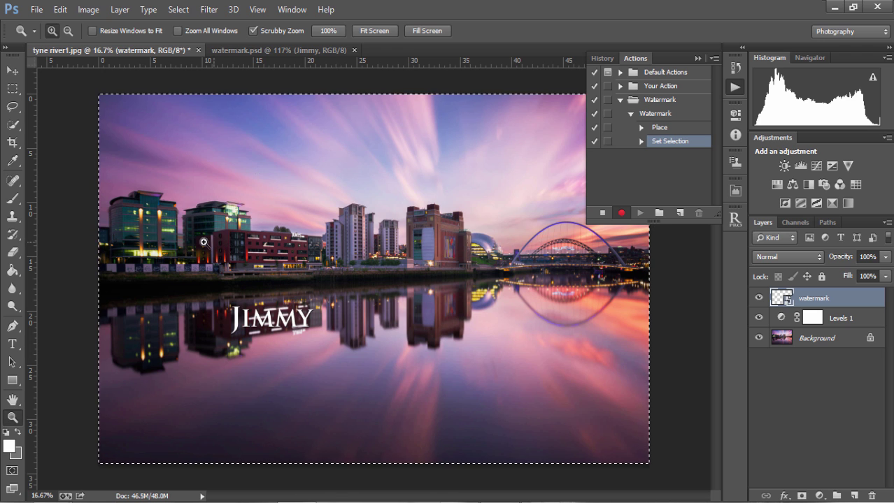
{"action": "left_click", "coordinate": [127, 14]}
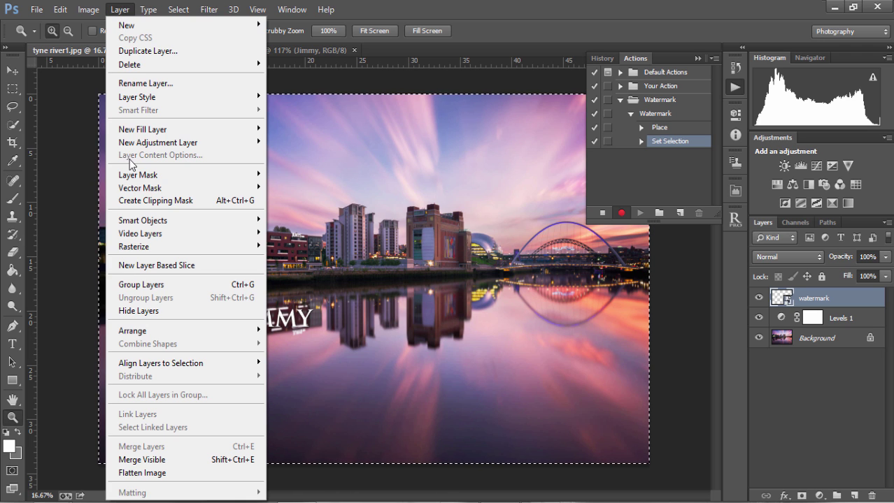
{"action": "mouse_move", "coordinate": [148, 364]}
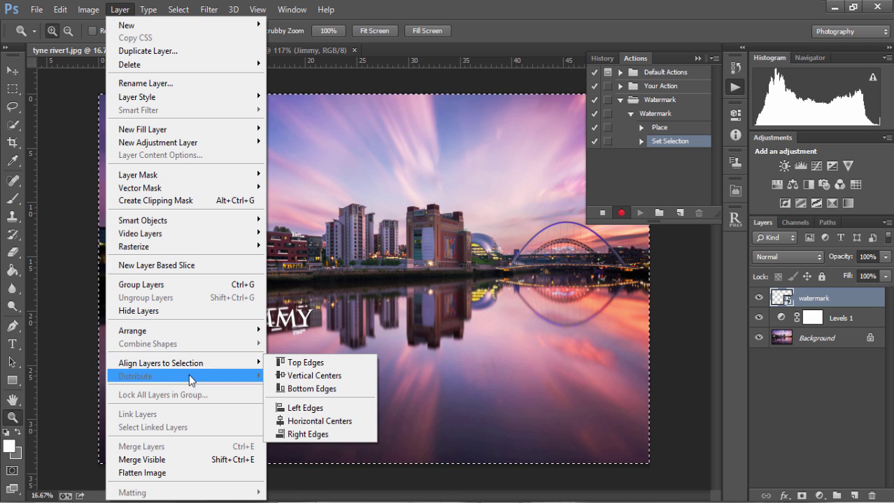
{"action": "left_click", "coordinate": [318, 391]}
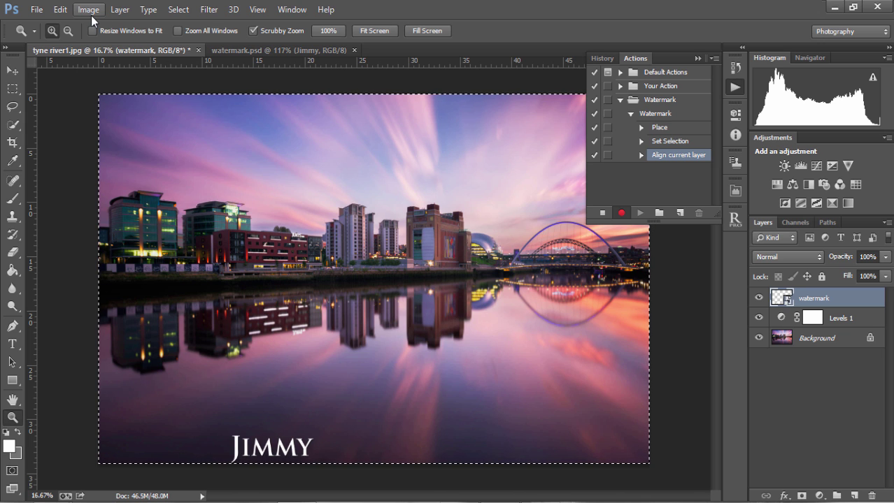
{"action": "left_click", "coordinate": [120, 10]}
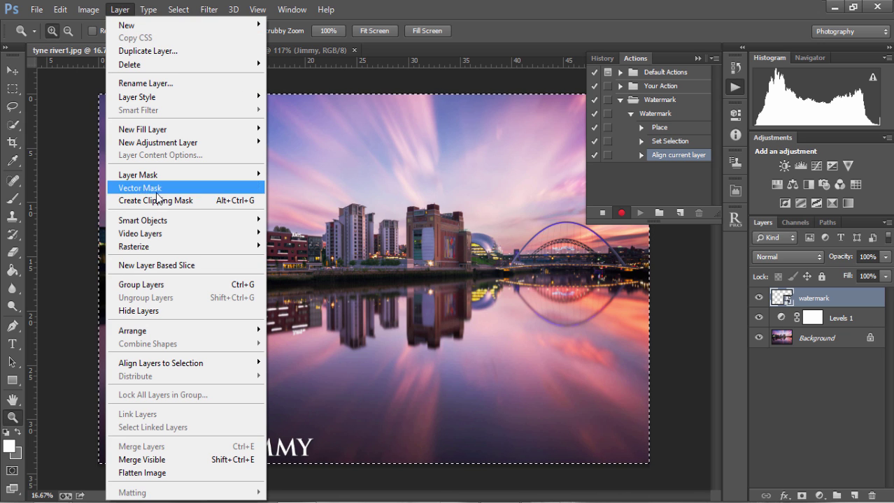
{"action": "mouse_move", "coordinate": [231, 364]}
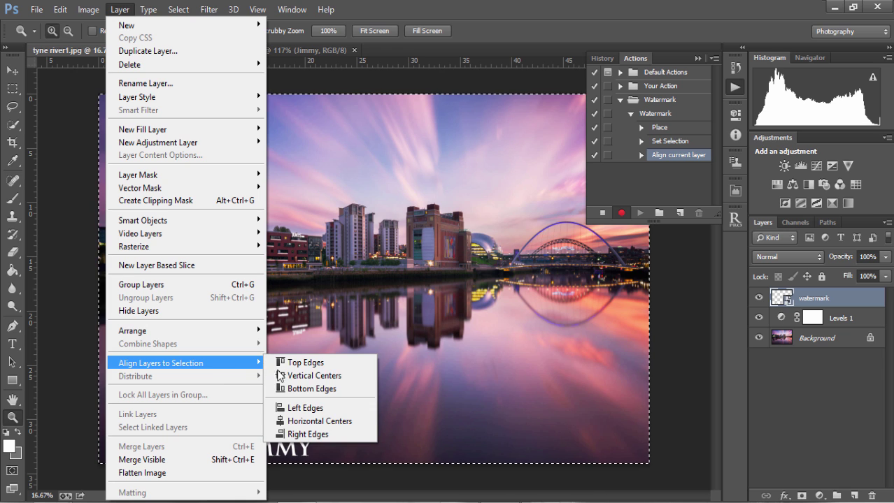
{"action": "left_click", "coordinate": [309, 409]}
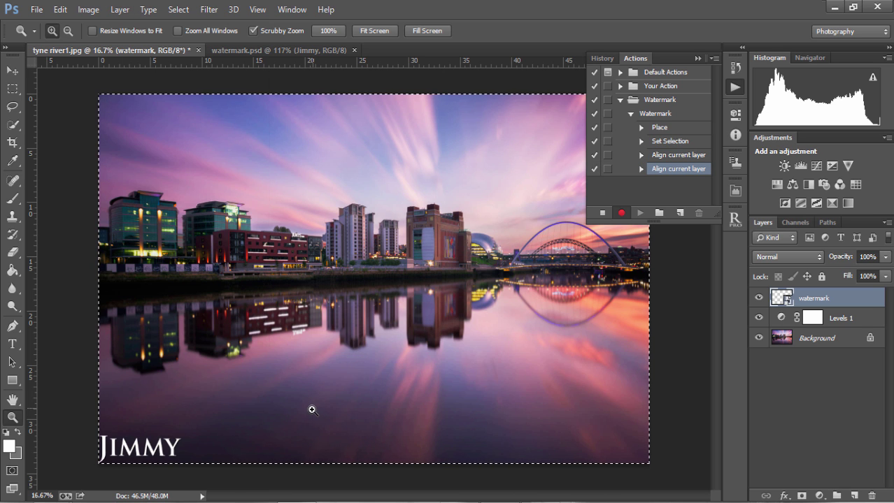
{"action": "left_click", "coordinate": [602, 214]}
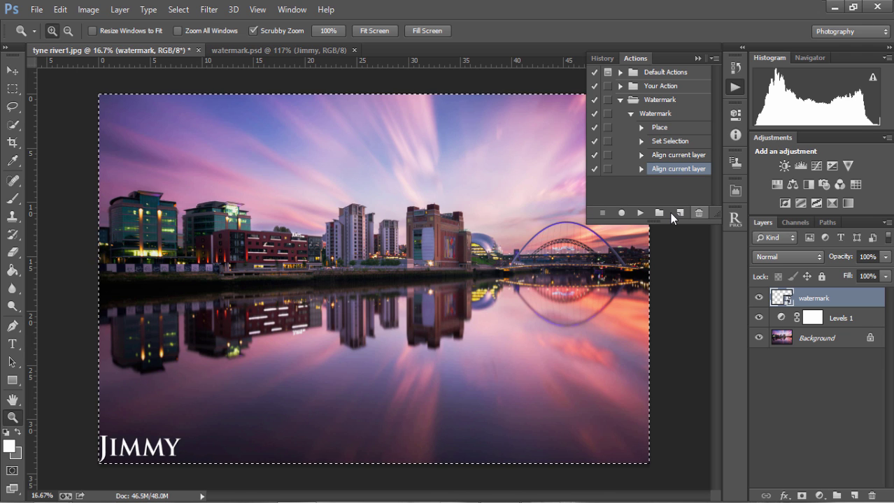
Delete the test watermark layer, deselect via Raya Pro's De-sel, and run its Add Watermark.
{"action": "left_click_drag", "start_coordinate": [813, 298], "coordinate": [872, 496]}
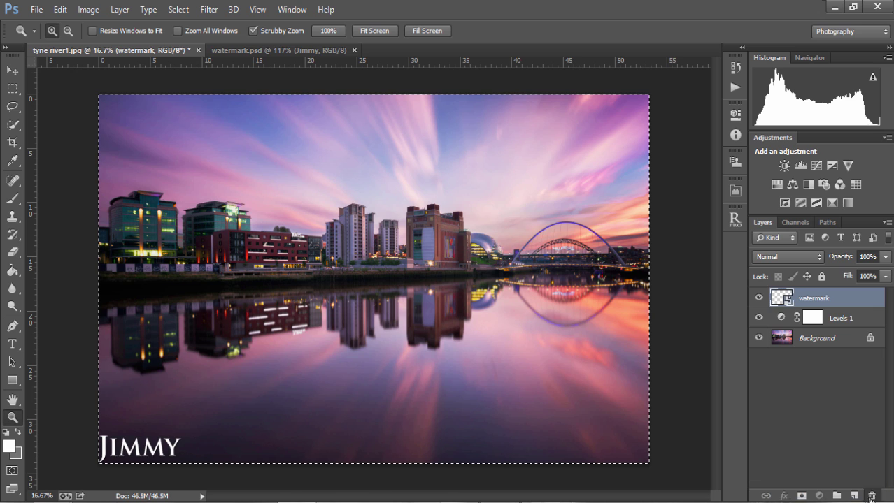
{"action": "left_click", "coordinate": [736, 221]}
{"action": "left_click", "coordinate": [669, 144]}
{"action": "left_click", "coordinate": [630, 460]}
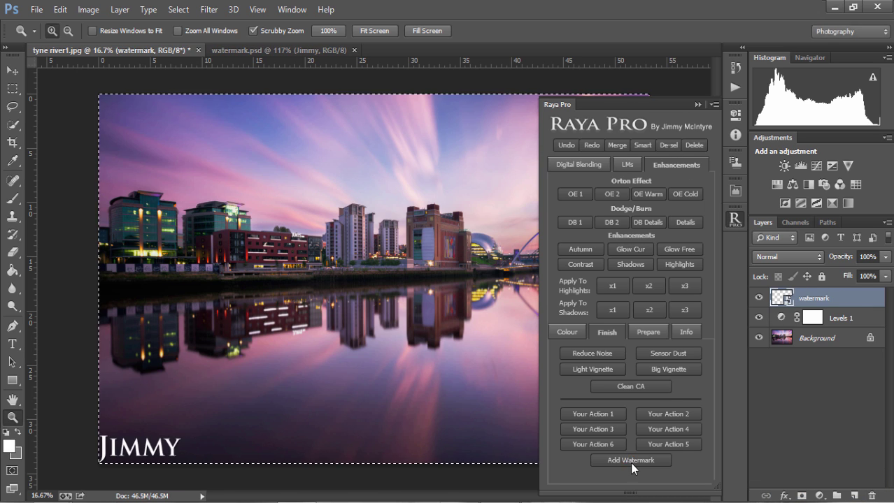